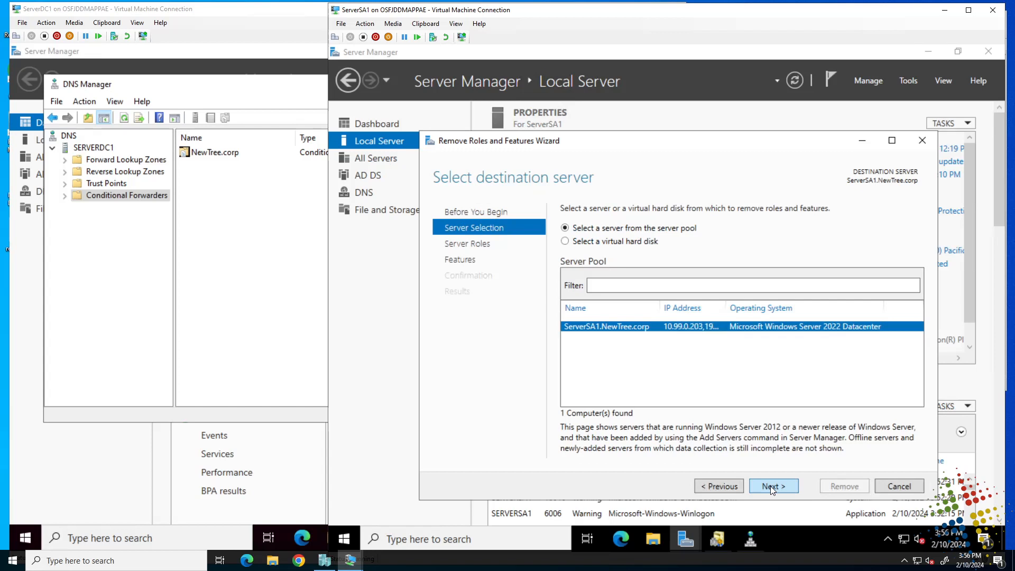
Step: Mark Active Directory Domain Services and its management tools for removal, then start demoting the domain controller
{"action": "left_click", "coordinate": [772, 487]}
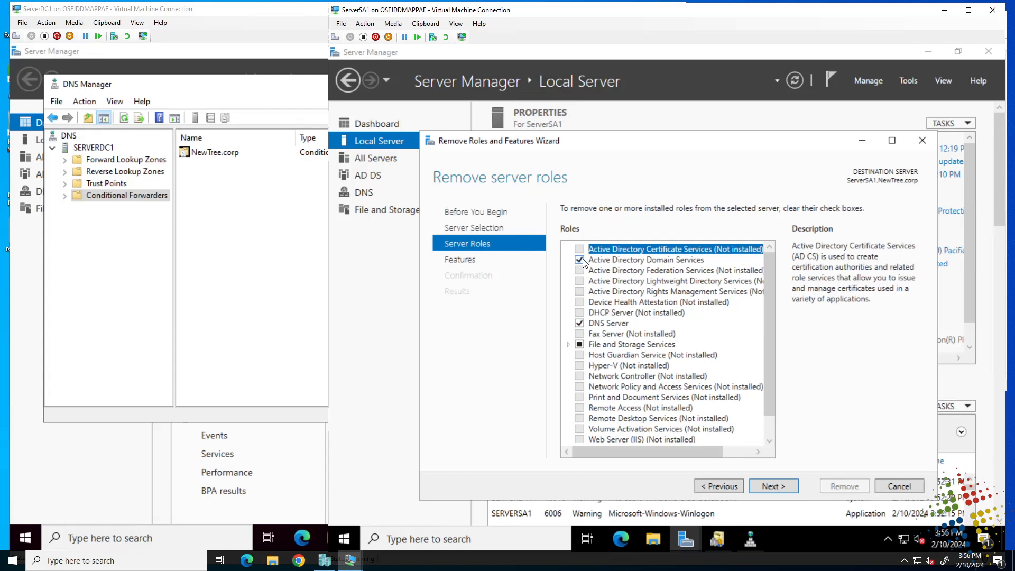
{"action": "left_click", "coordinate": [581, 261]}
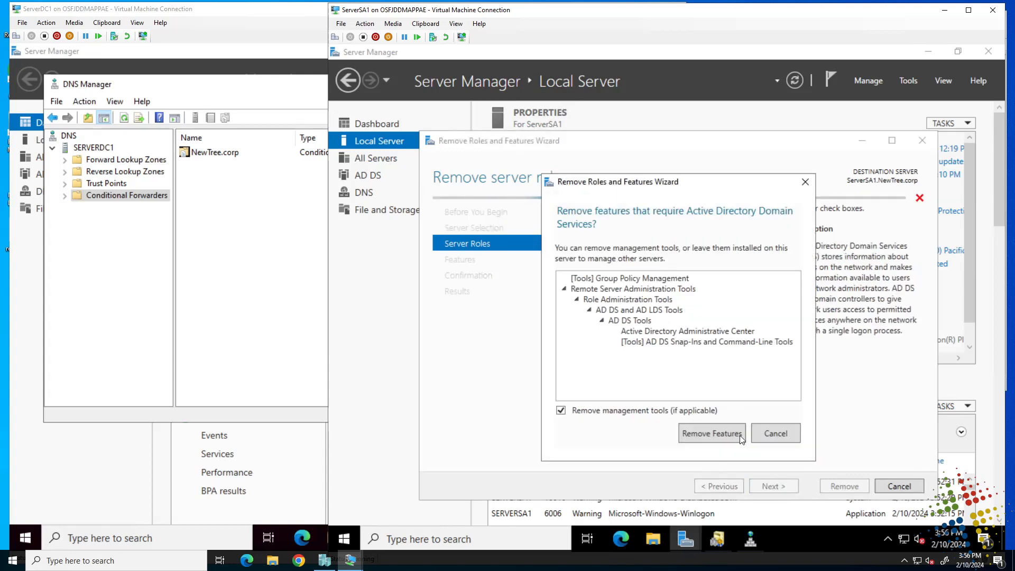
{"action": "left_click", "coordinate": [707, 435]}
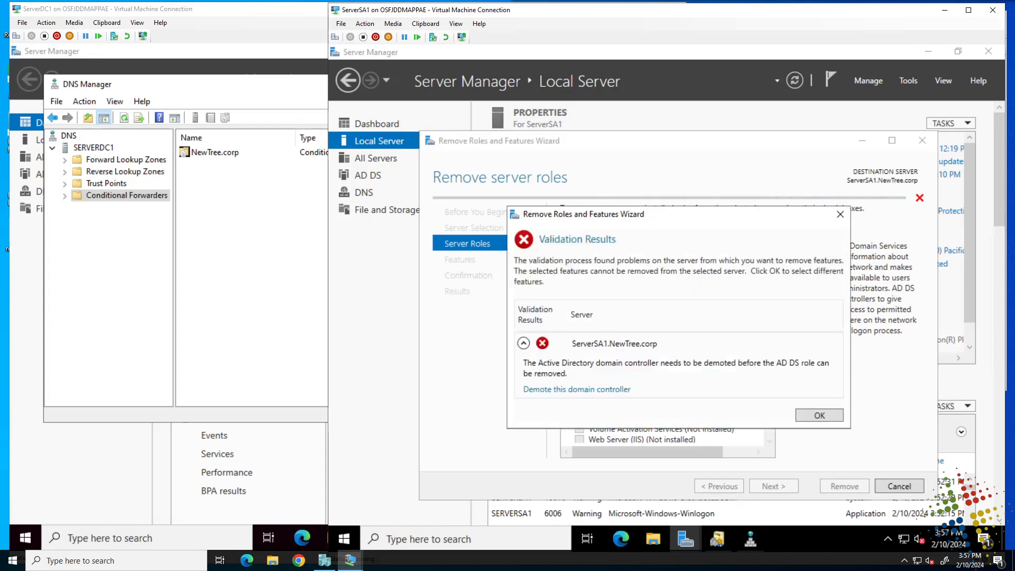
{"action": "left_click", "coordinate": [569, 390]}
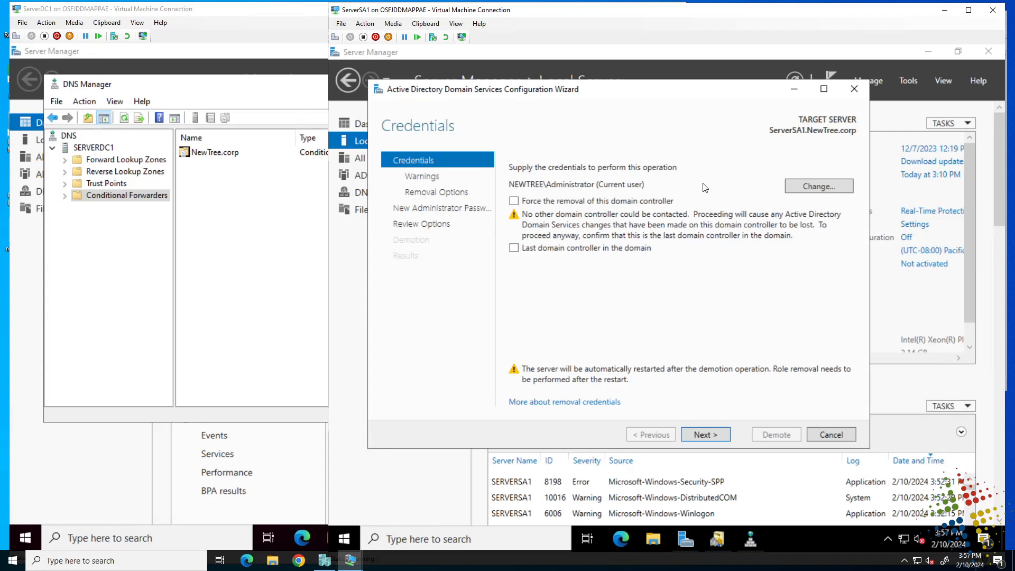
Step: Use the az800\administrator account and its password for the demotion, leaving Force removal switched off
{"action": "left_click", "coordinate": [820, 186]}
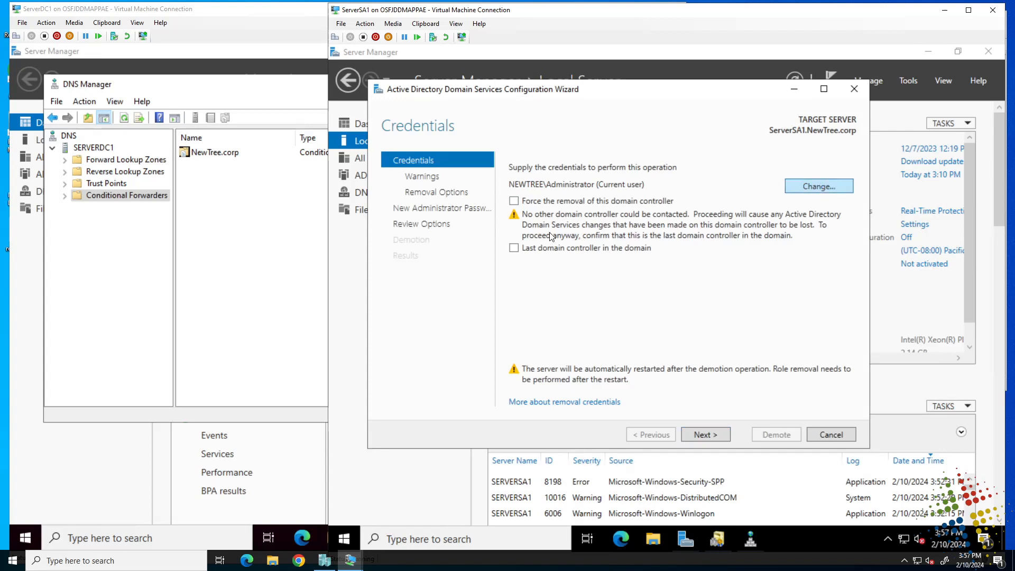
{"action": "type", "text": "az"}
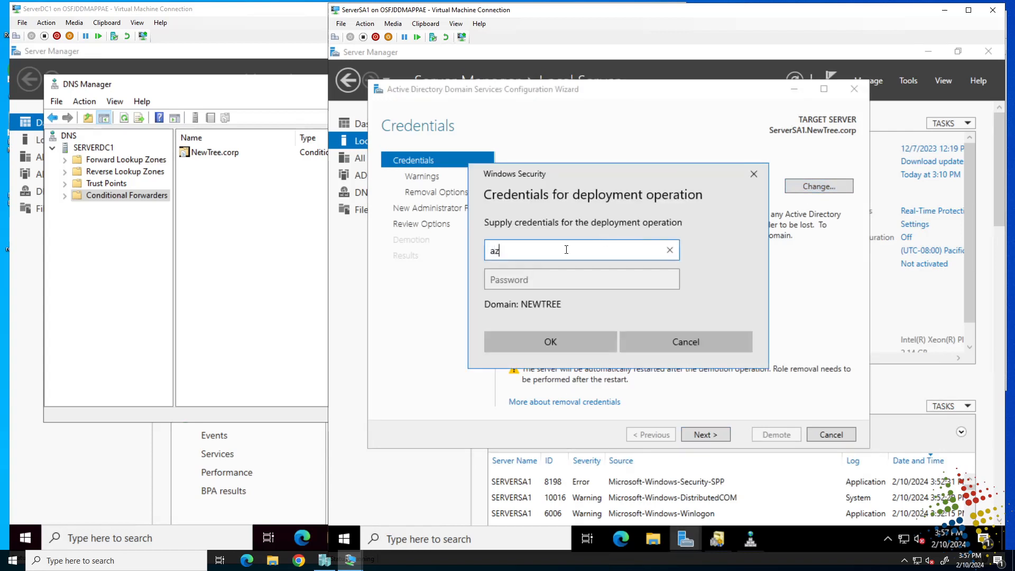
{"action": "type", "text": "800\\administrator"}
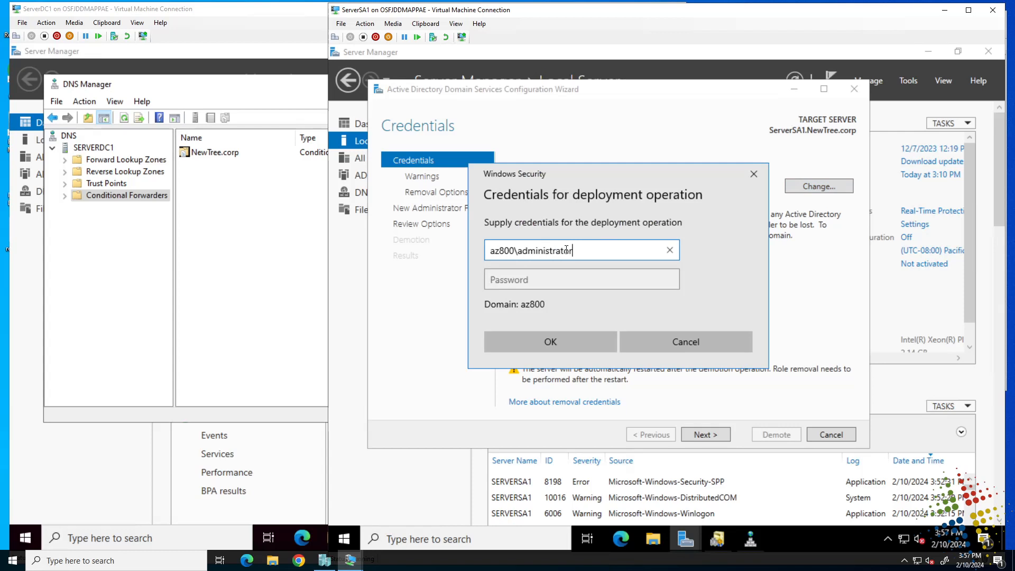
{"action": "key", "text": "Tab"}
{"action": "type", "text": "Pa55w.rd12"}
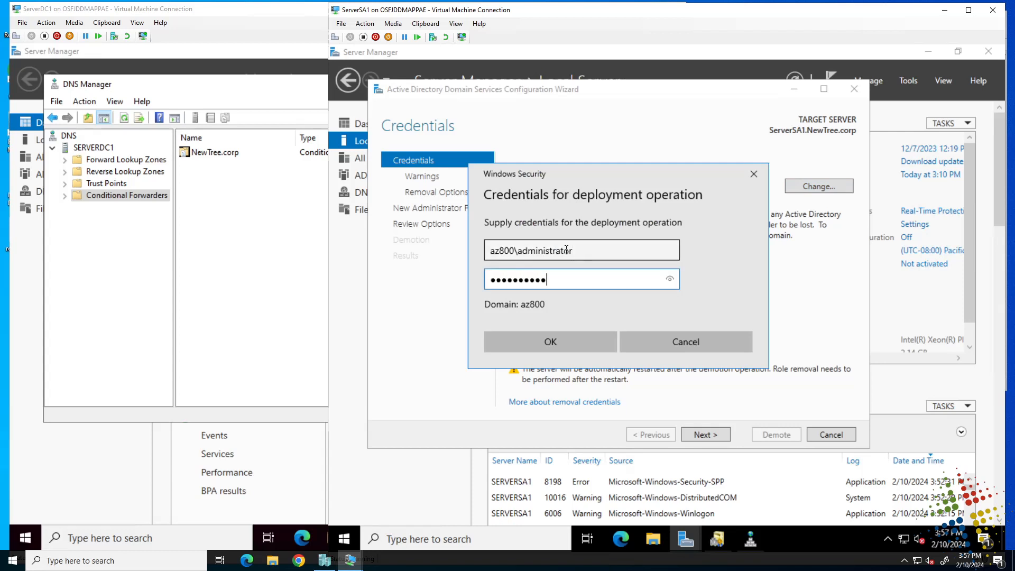
{"action": "left_click", "coordinate": [566, 344]}
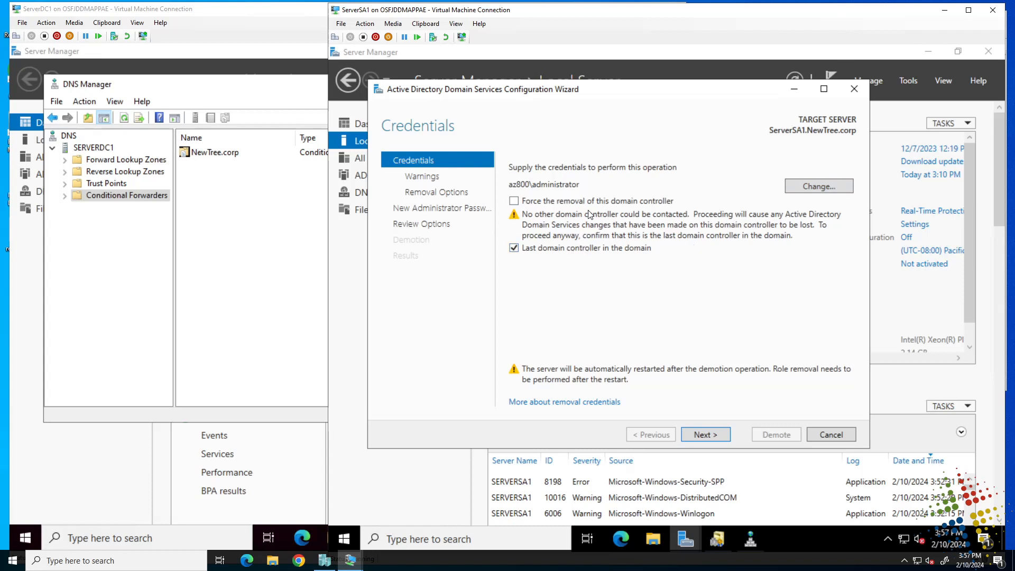
{"action": "left_click", "coordinate": [514, 201]}
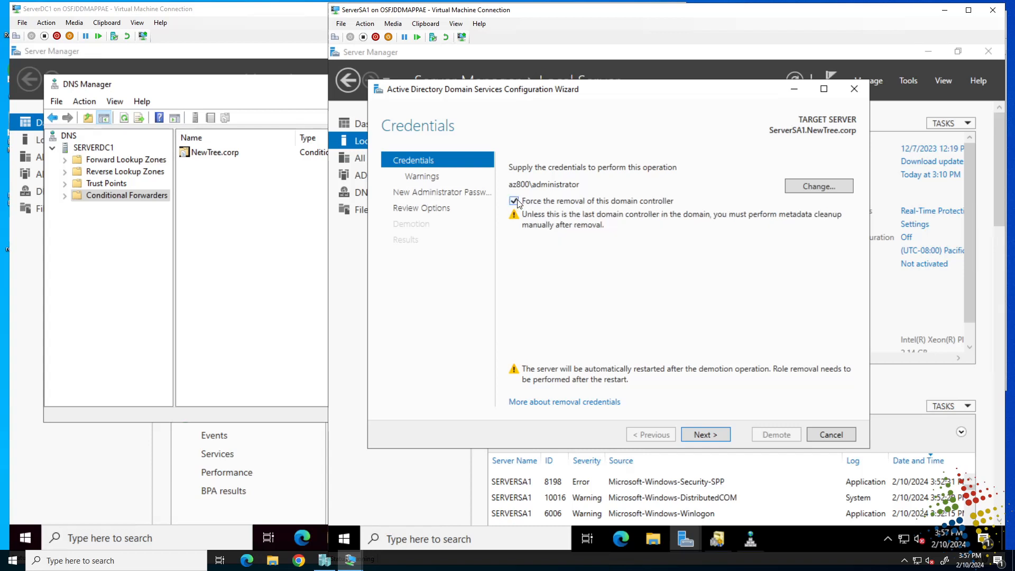
{"action": "left_click", "coordinate": [516, 202]}
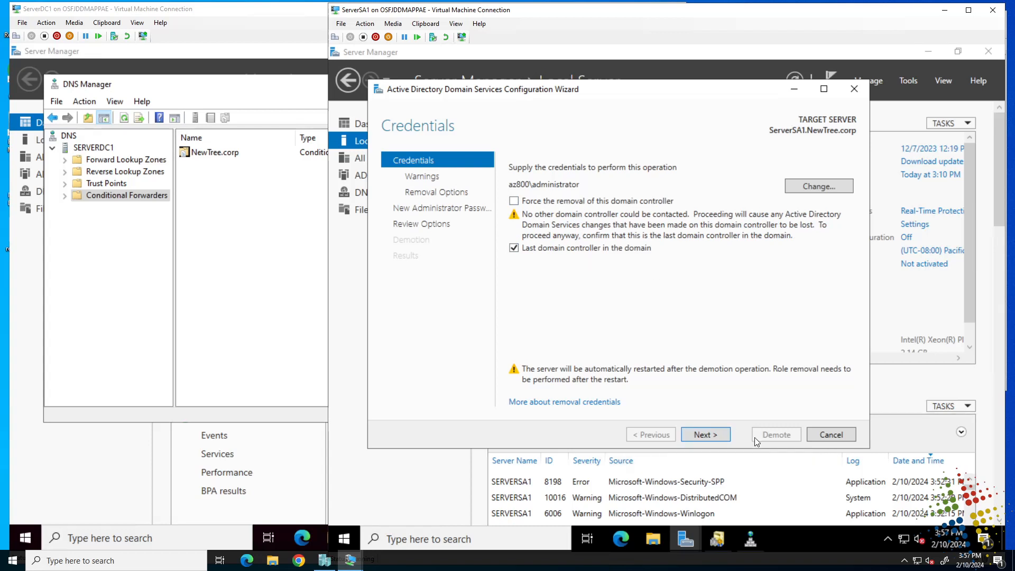
Step: Accept proceeding with removal despite hosted roles and choose to remove the DNS zone
{"action": "left_click", "coordinate": [718, 437]}
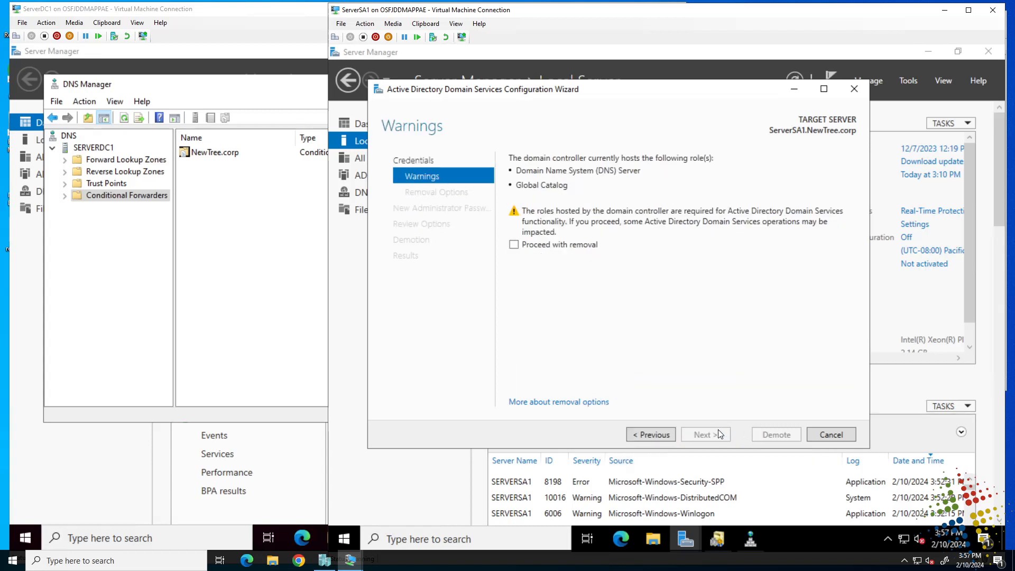
{"action": "left_click", "coordinate": [568, 246]}
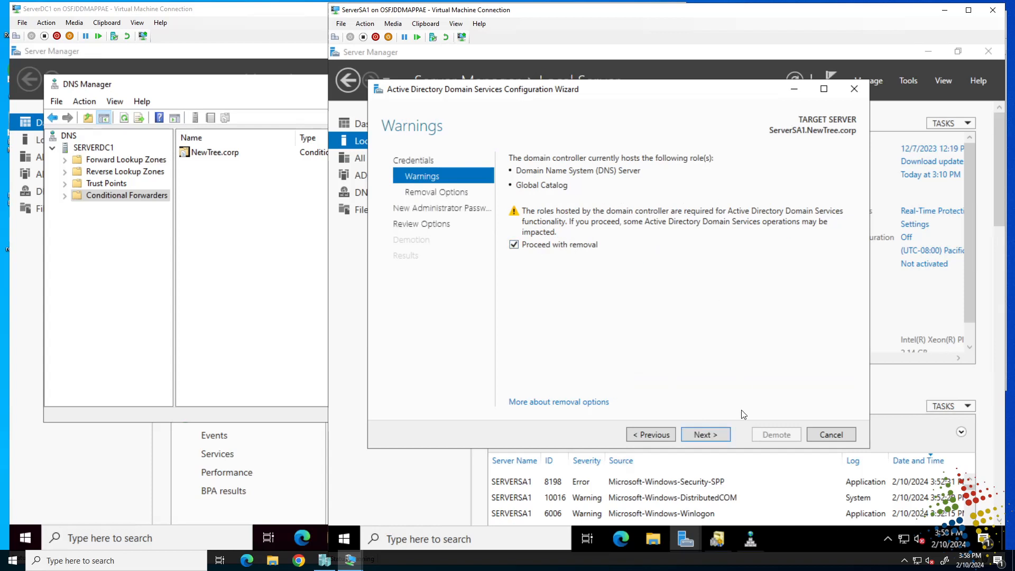
{"action": "left_click", "coordinate": [714, 436]}
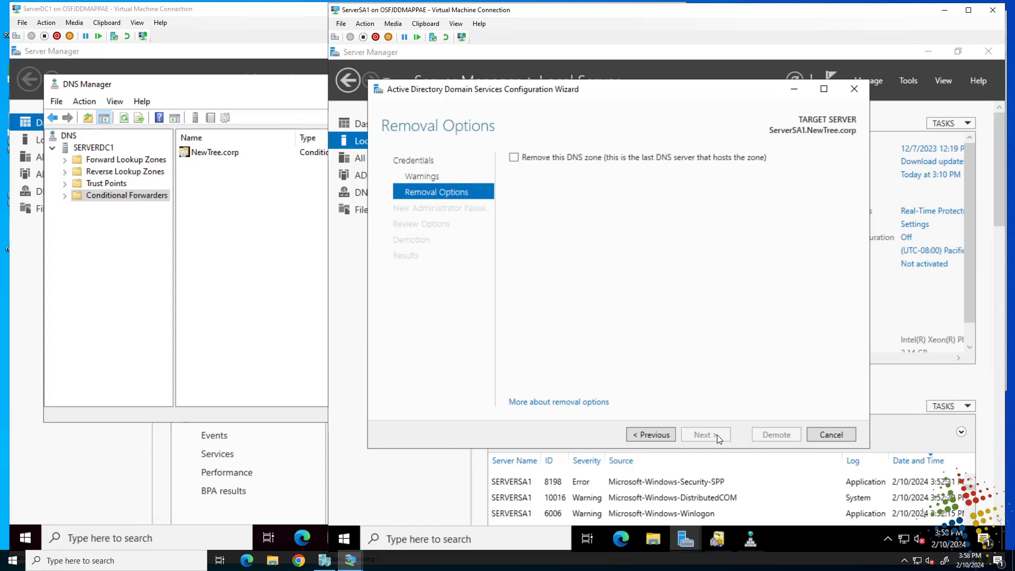
{"action": "left_click", "coordinate": [548, 159]}
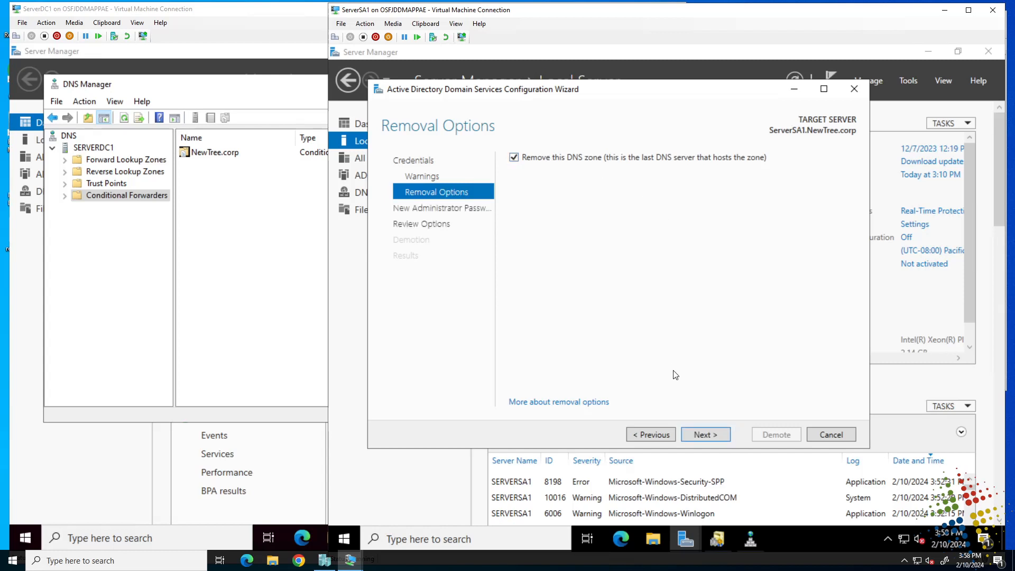
{"action": "left_click", "coordinate": [710, 435]}
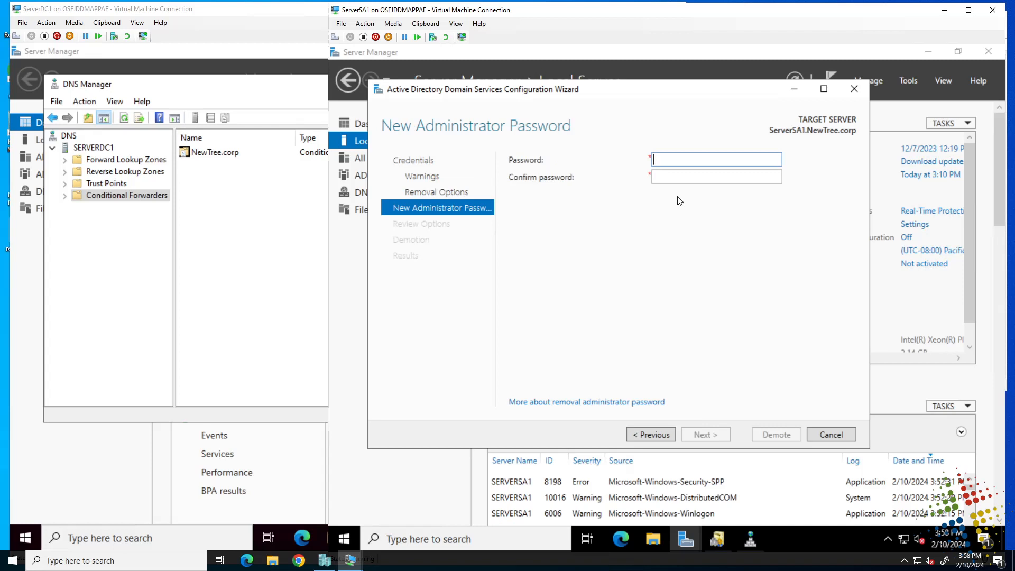
Step: Enter and confirm a new local administrator password, advancing to Review Options
{"action": "type", "text": "********"}
{"action": "key", "text": "BackSpace"}
{"action": "key", "text": "BackSpace"}
{"action": "key", "text": "BackSpace"}
{"action": "key", "text": "BackSpace"}
{"action": "key", "text": "BackSpace"}
{"action": "key", "text": "BackSpace"}
{"action": "key", "text": "BackSpace"}
{"action": "key", "text": "BackSpace"}
{"action": "type", "text": "**********"}
{"action": "key", "text": "Tab"}
{"action": "type", "text": "*****"}
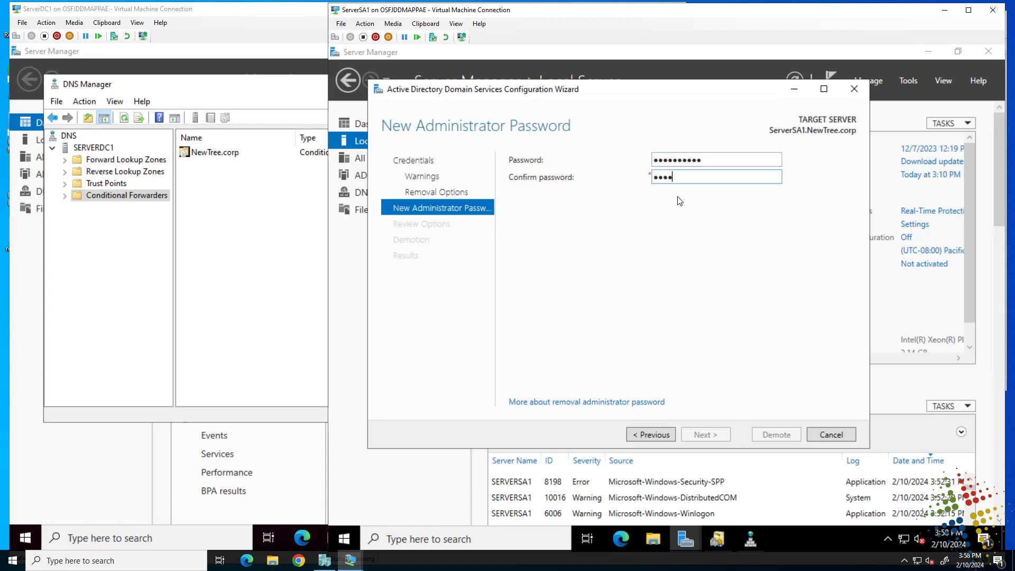
{"action": "type", "text": "*****"}
{"action": "key", "text": "Return"}
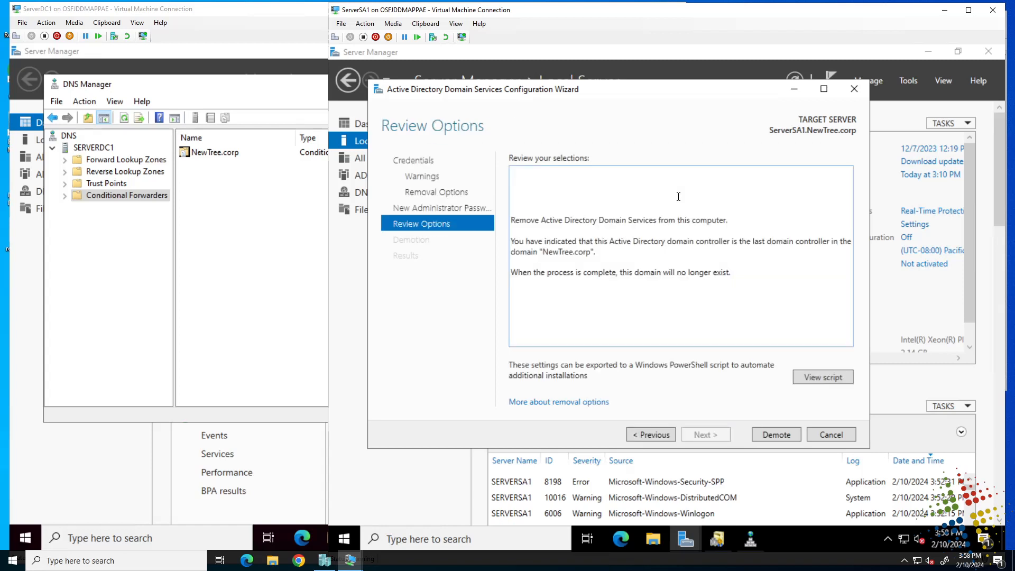
Step: Run the demotion and expand the results showing the RPC-server-unavailable error reaching ServerDC1.AZ800.corp
{"action": "left_click", "coordinate": [775, 434]}
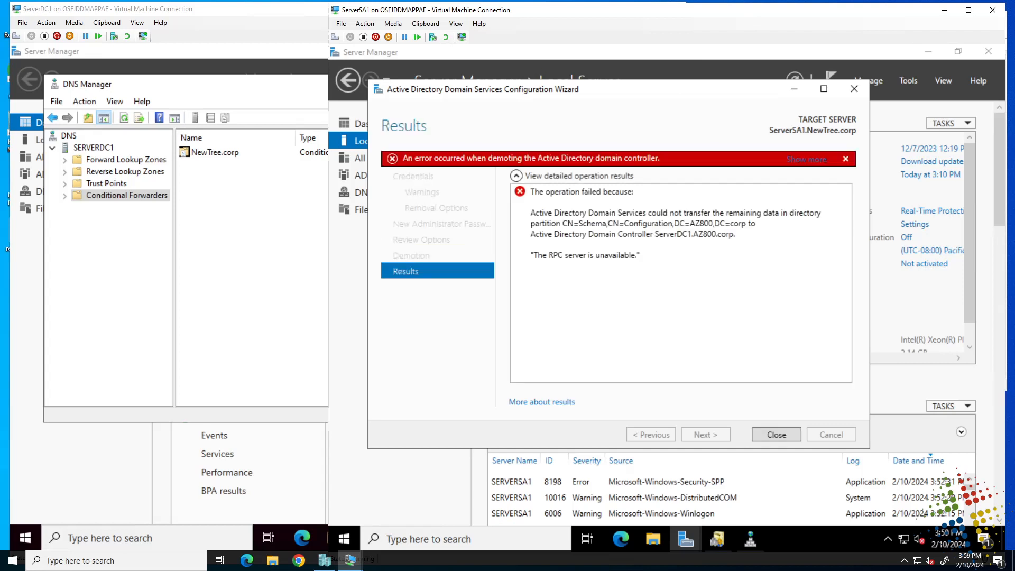
{"action": "left_click", "coordinate": [764, 212]}
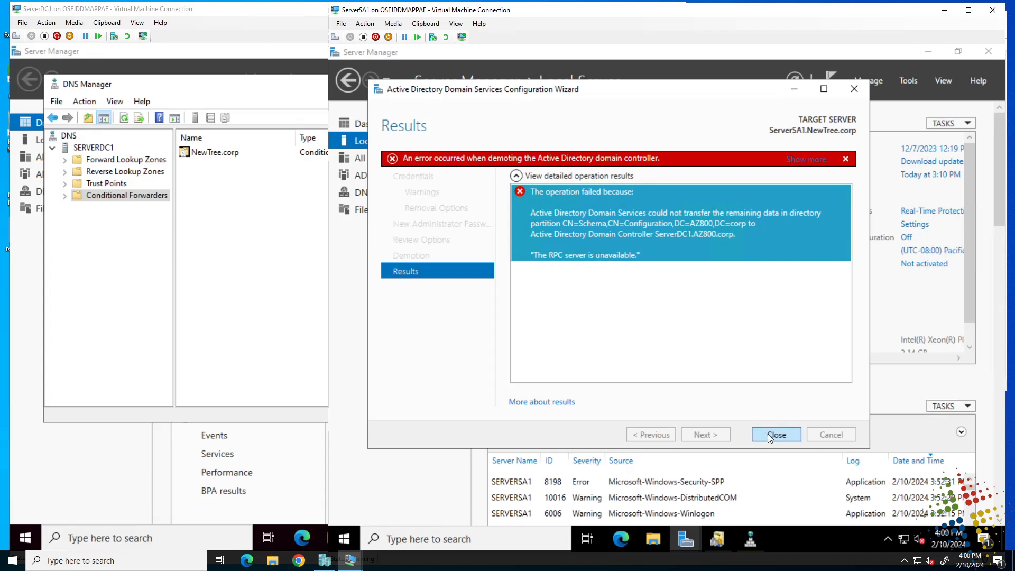
Step: Close the failed results and rerun Remove Roles and Features, unchecking AD DS and its tools to demote again
{"action": "left_click", "coordinate": [769, 434]}
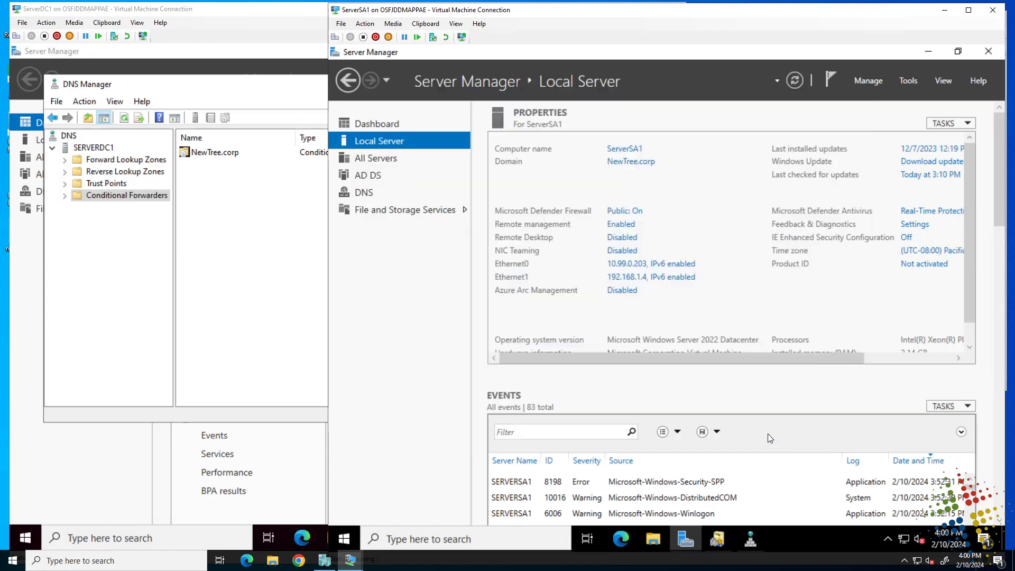
{"action": "left_click", "coordinate": [877, 82]}
{"action": "left_click", "coordinate": [893, 111]}
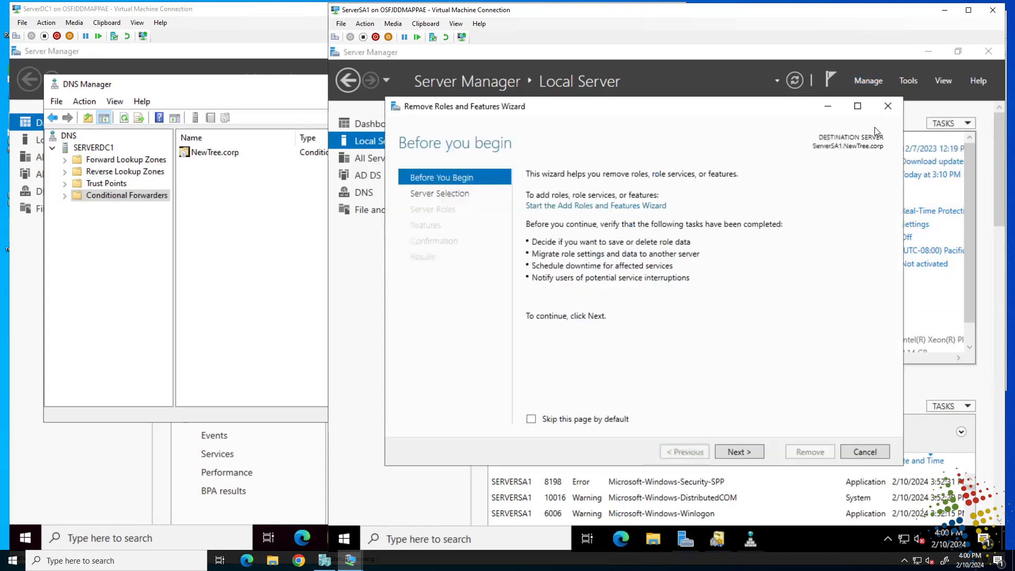
{"action": "left_click", "coordinate": [737, 454]}
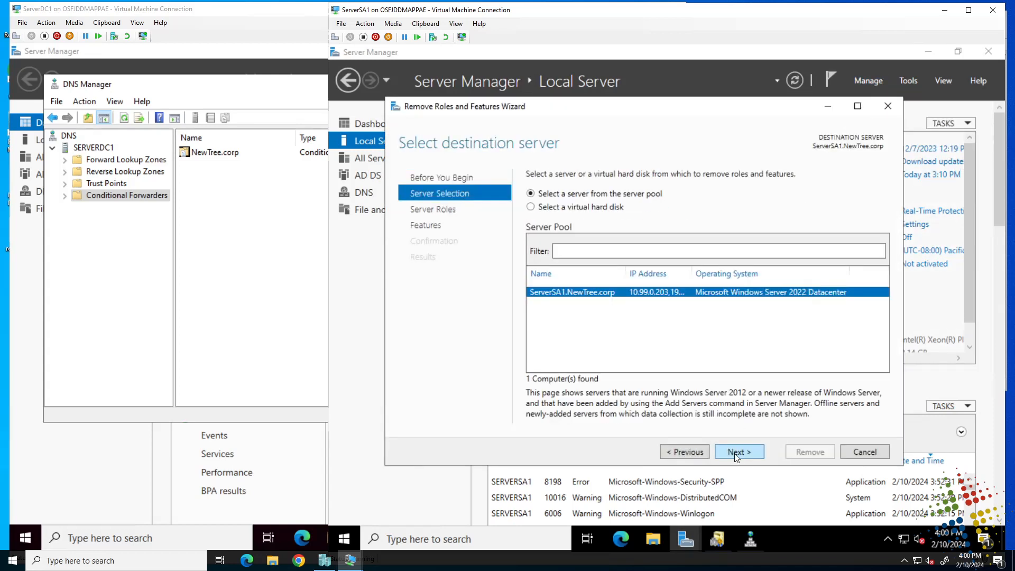
{"action": "left_click", "coordinate": [734, 455]}
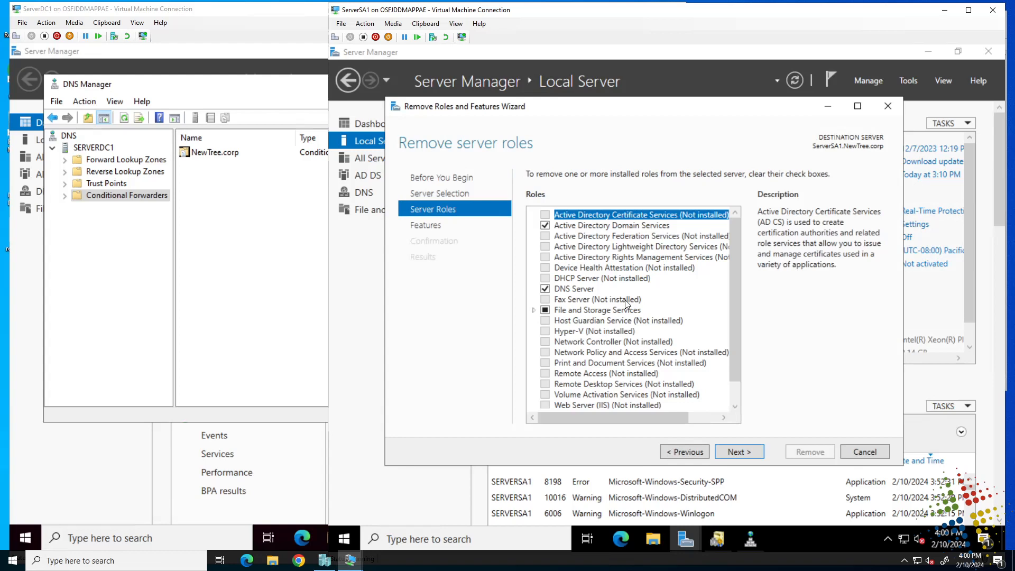
{"action": "left_click", "coordinate": [545, 225]}
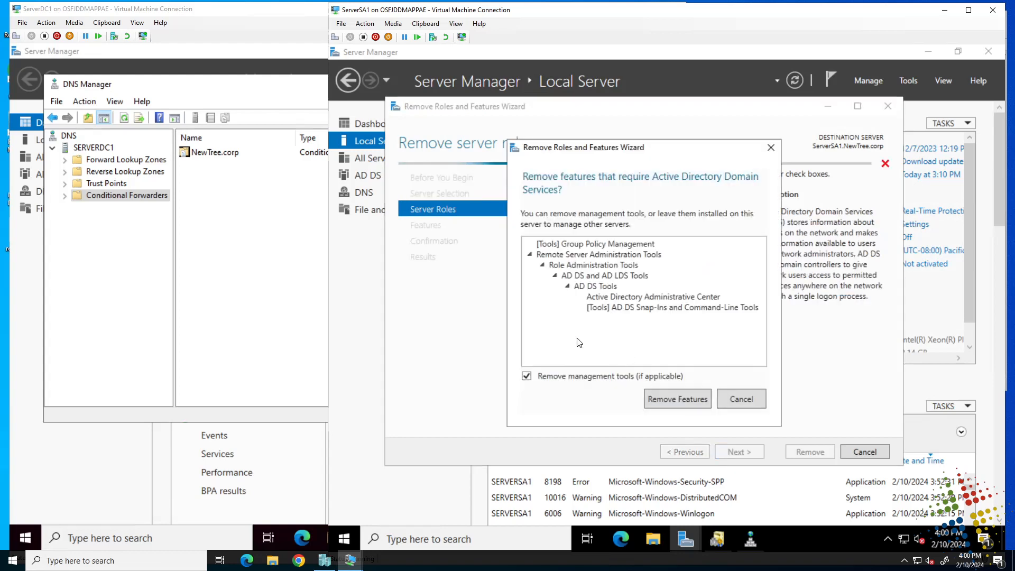
{"action": "left_click", "coordinate": [662, 400]}
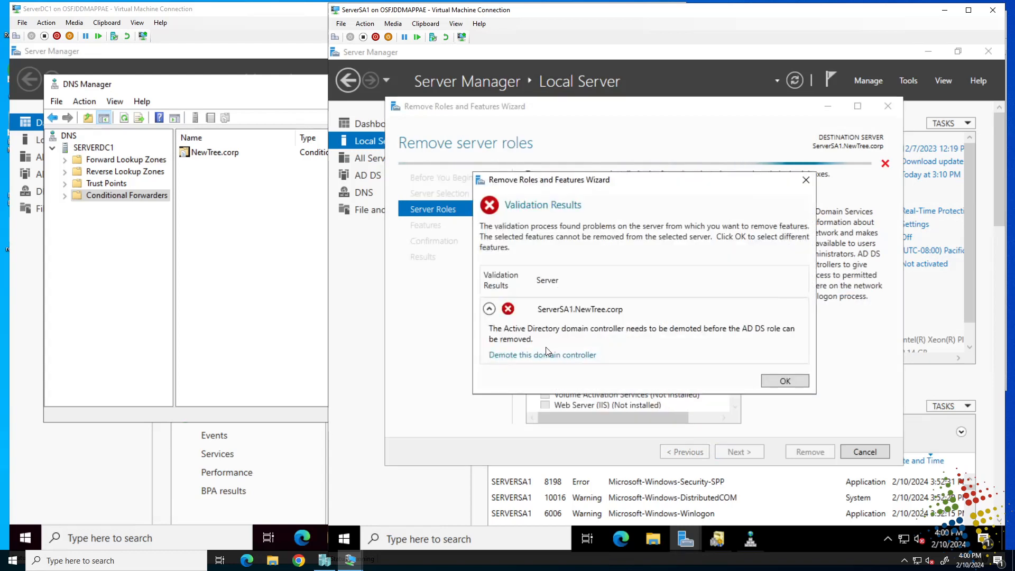
{"action": "left_click", "coordinate": [546, 355]}
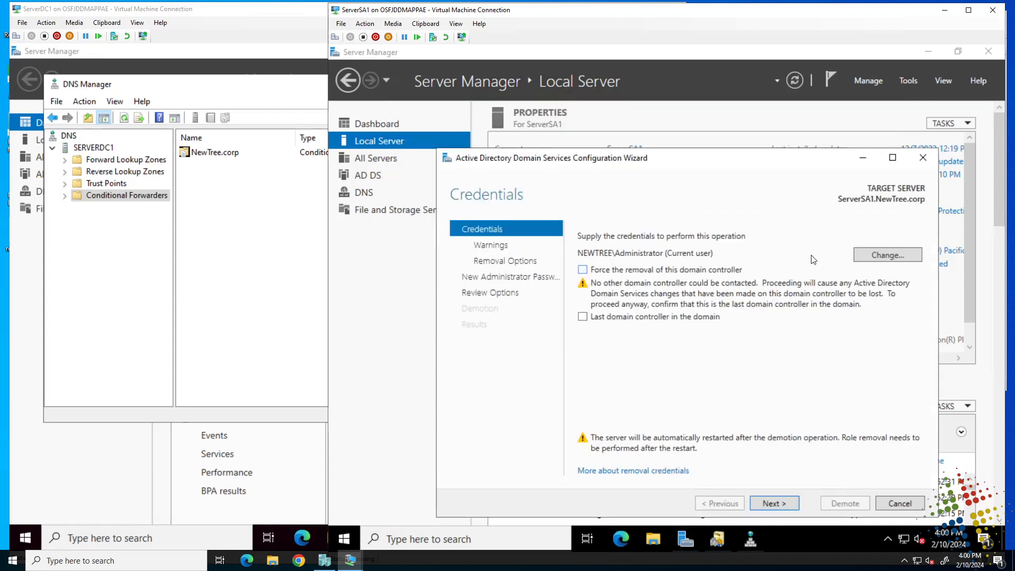
Step: Supply the az800\administrator credentials and tick both Last domain controller and Force removal
{"action": "left_click", "coordinate": [854, 254]}
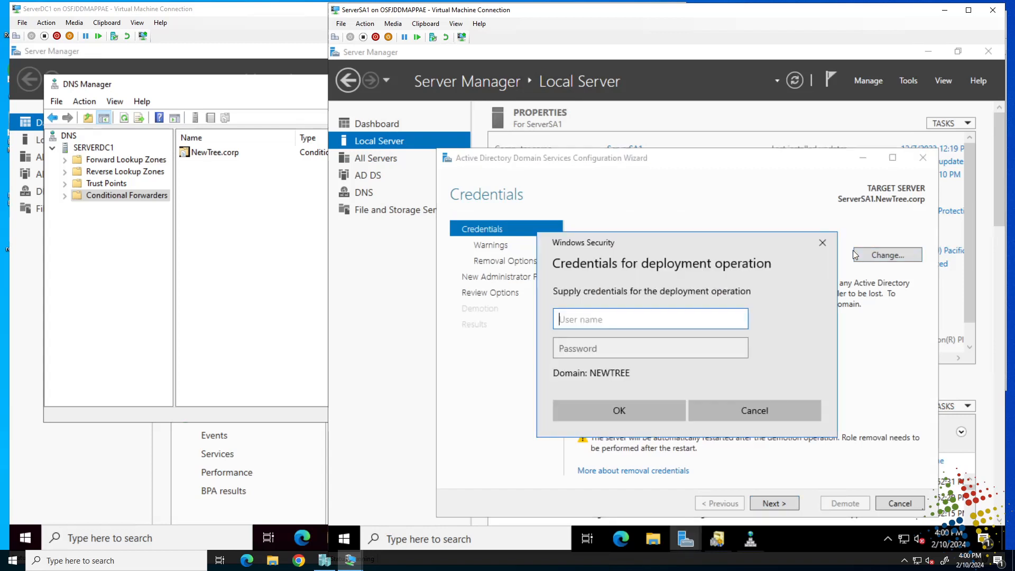
{"action": "type", "text": "az800\\adm"}
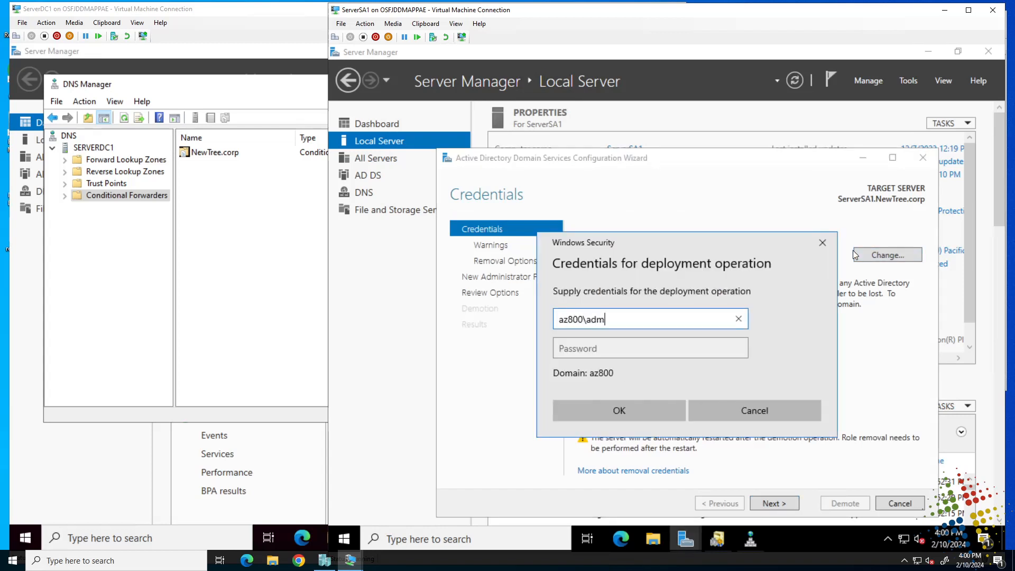
{"action": "type", "text": "inistrator"}
{"action": "key", "text": "Tab"}
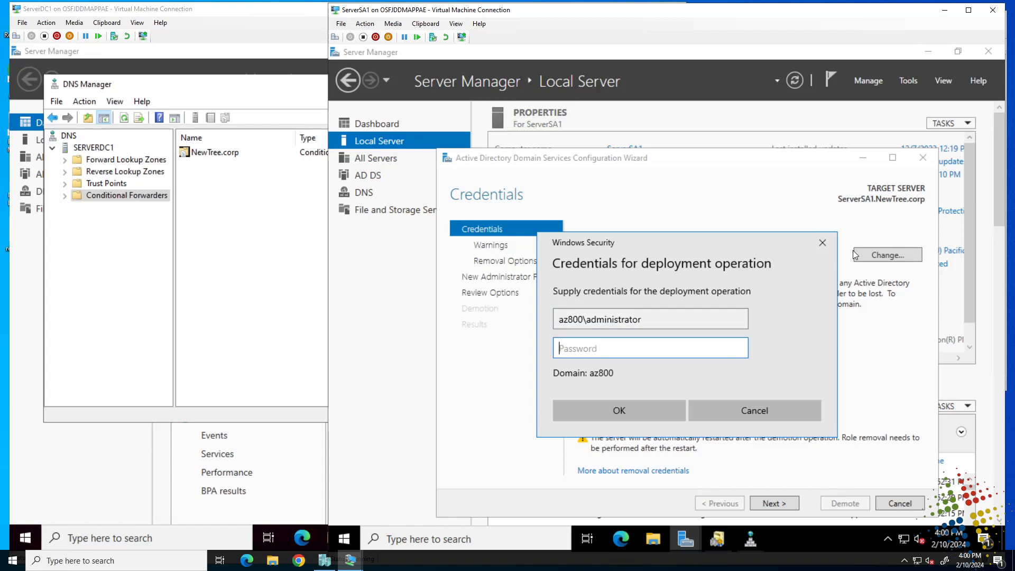
{"action": "type", "text": "*********"}
{"action": "left_click", "coordinate": [658, 415]}
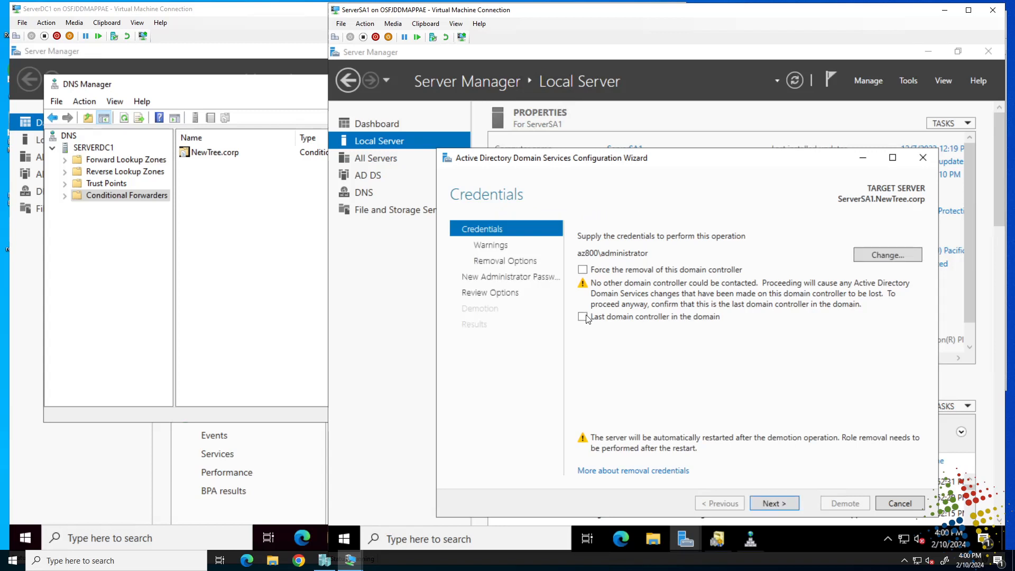
{"action": "left_click", "coordinate": [584, 318]}
{"action": "left_click", "coordinate": [583, 270]}
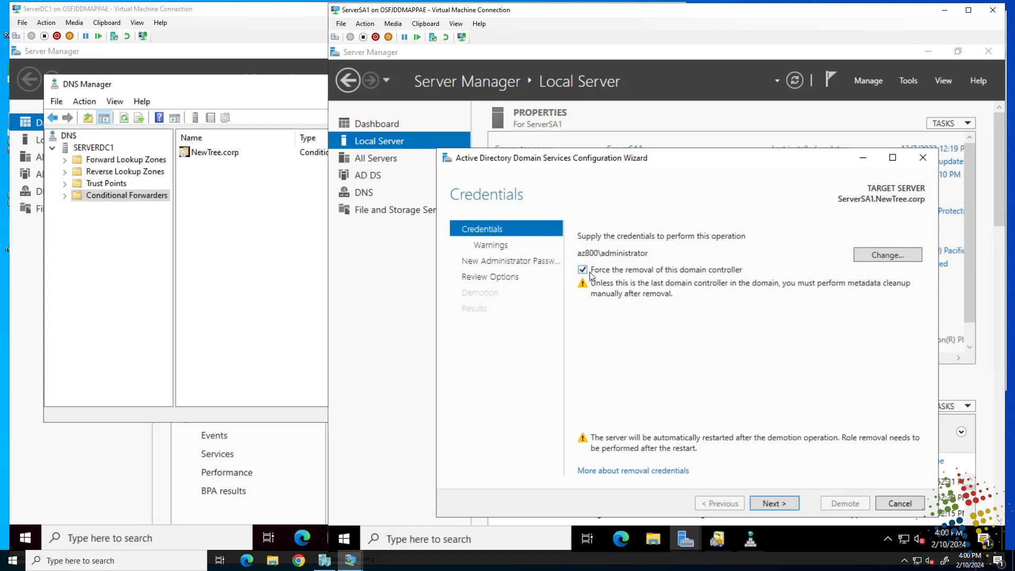
Step: Accept removal despite hosted roles, set and confirm a new administrator password, and start the demotion
{"action": "left_click", "coordinate": [770, 504]}
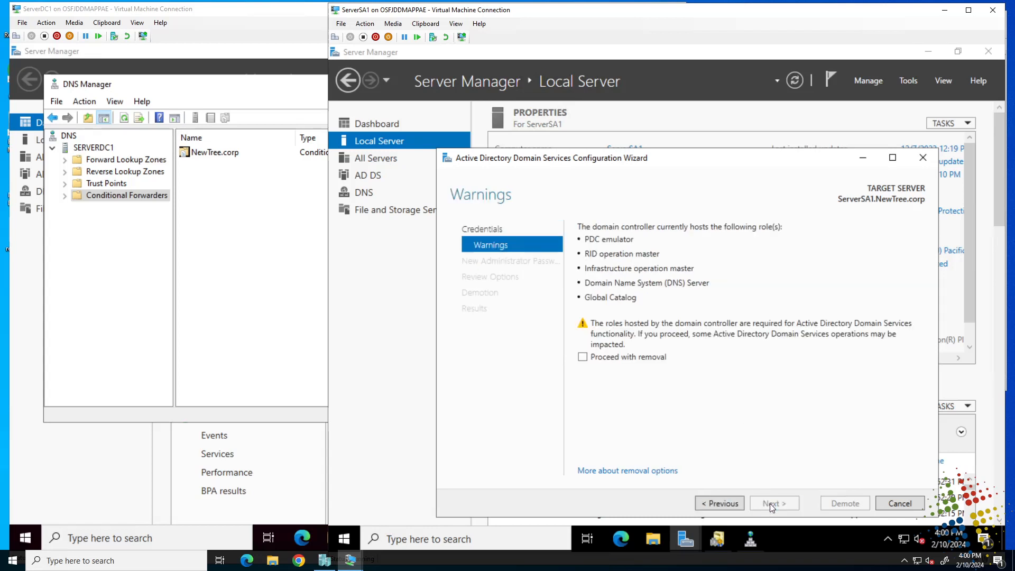
{"action": "left_click", "coordinate": [624, 358]}
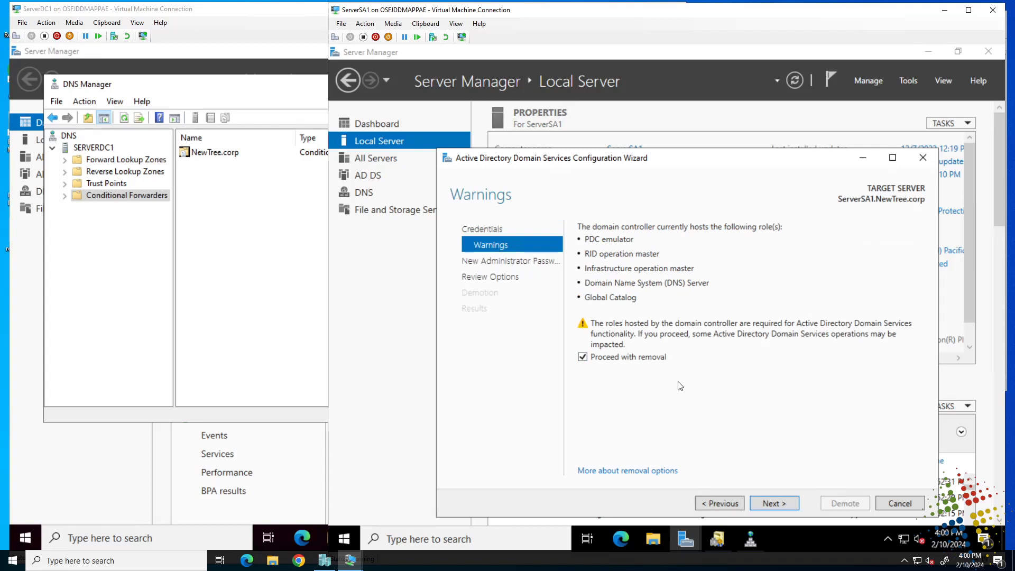
{"action": "left_click", "coordinate": [774, 503]}
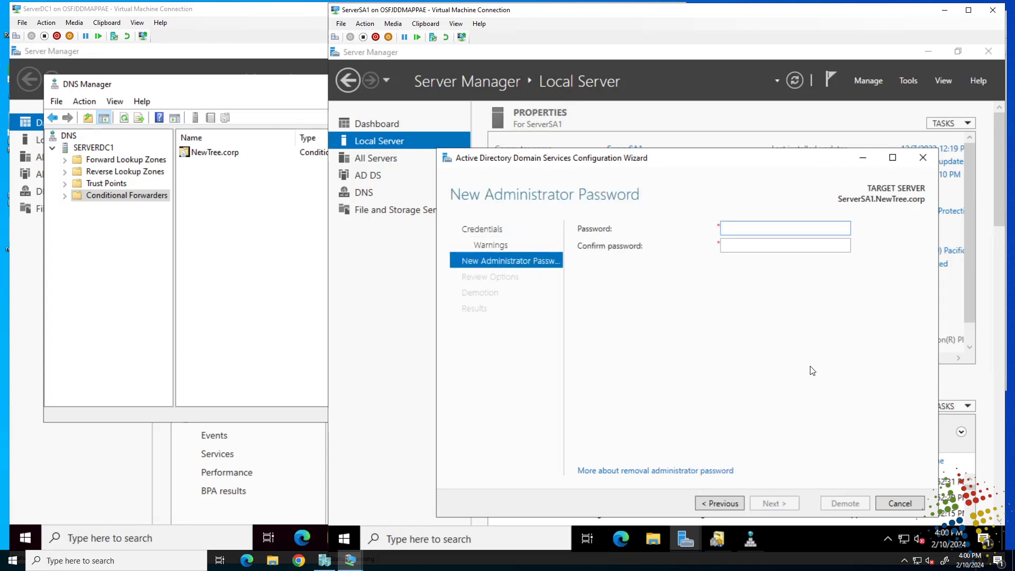
{"action": "type", "text": "Password1!"}
{"action": "key", "text": "Tab"}
{"action": "type", "text": "Pas"}
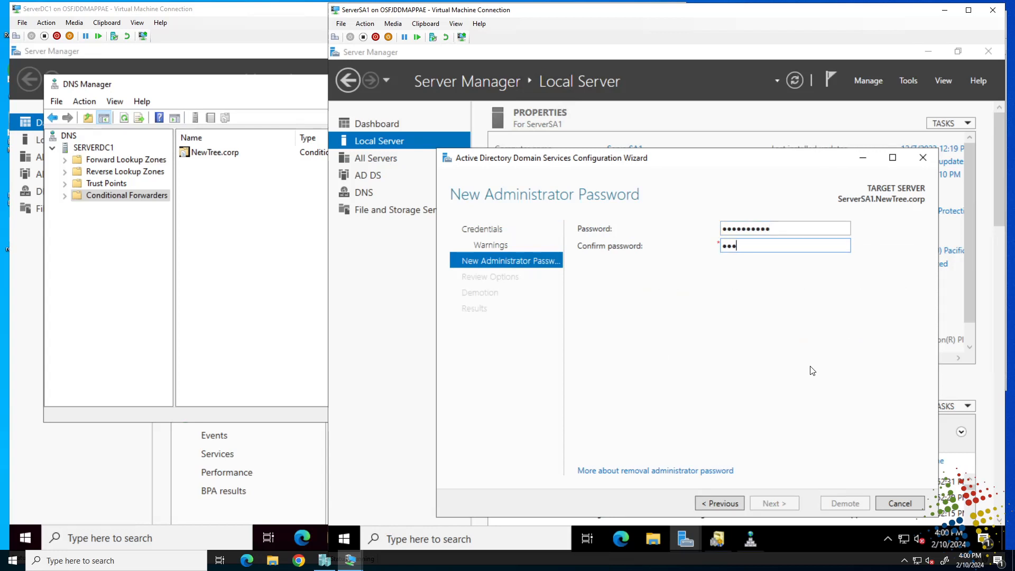
{"action": "type", "text": "sword1!"}
{"action": "key", "text": "Return"}
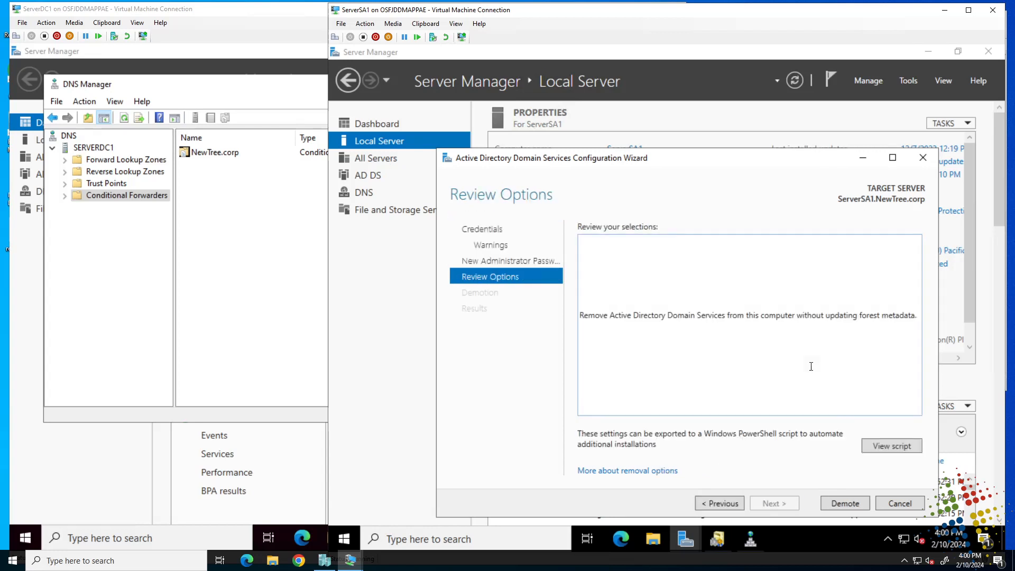
{"action": "left_click", "coordinate": [846, 503]}
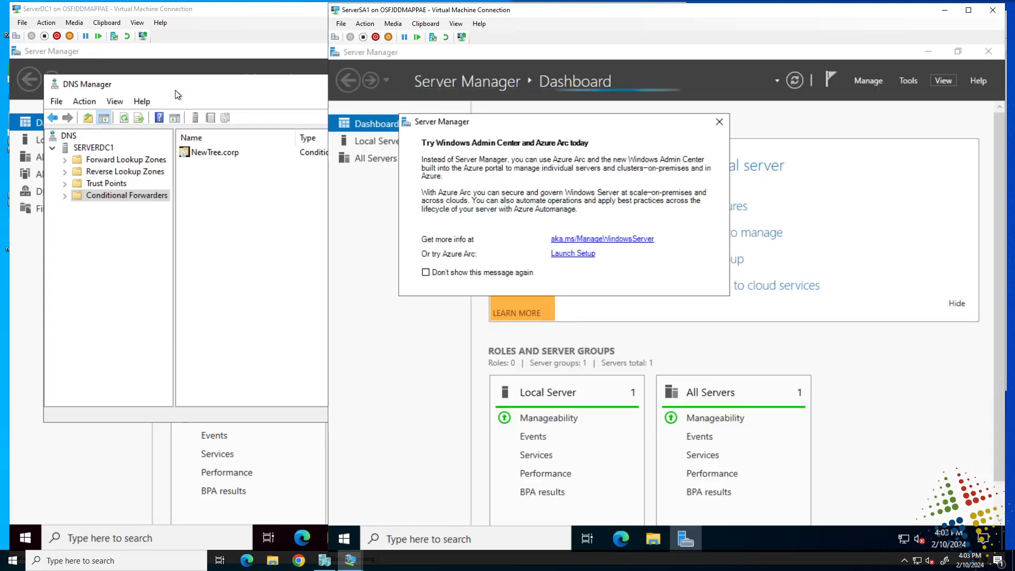
Step: After ServerSA1 finishes demoting and restarts, bring the ServerDC1 machine to the front
{"action": "left_click", "coordinate": [176, 95]}
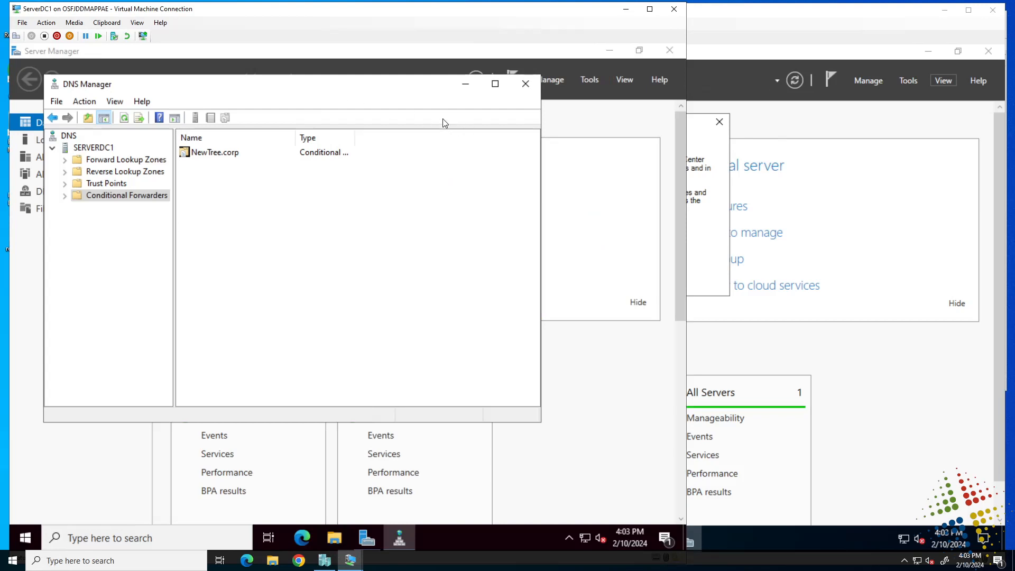
Step: Close DNS Manager, launch Active Directory Sites and Services, and expand Sites > Default-First-Site-Name > Servers
{"action": "left_click", "coordinate": [526, 83]}
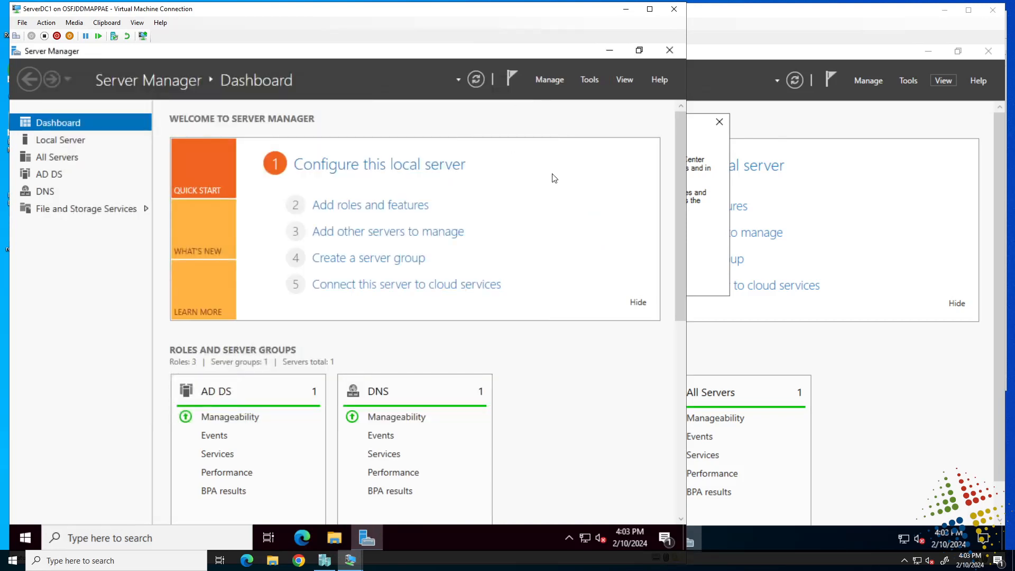
{"action": "left_click", "coordinate": [591, 79]}
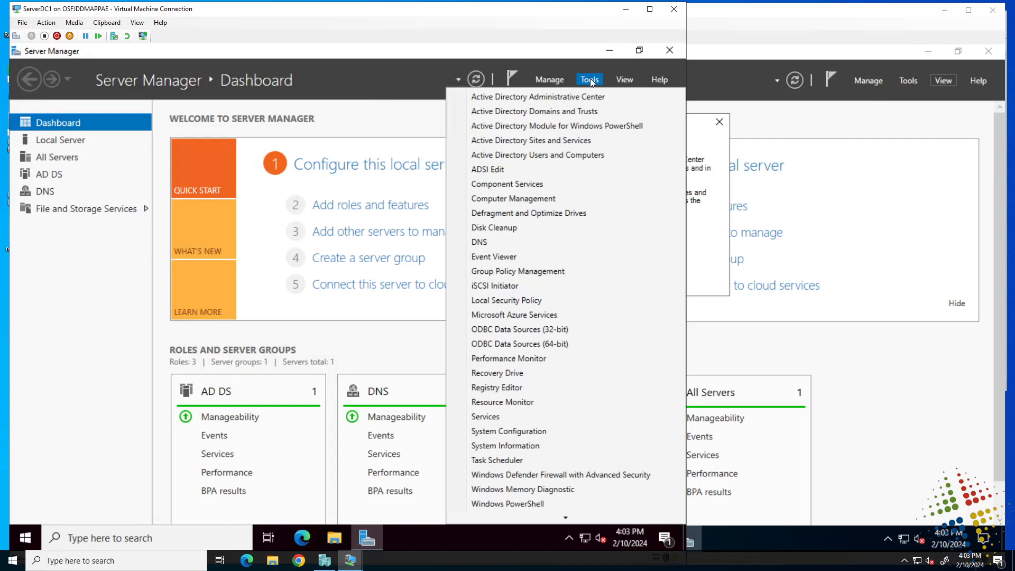
{"action": "left_click", "coordinate": [595, 144]}
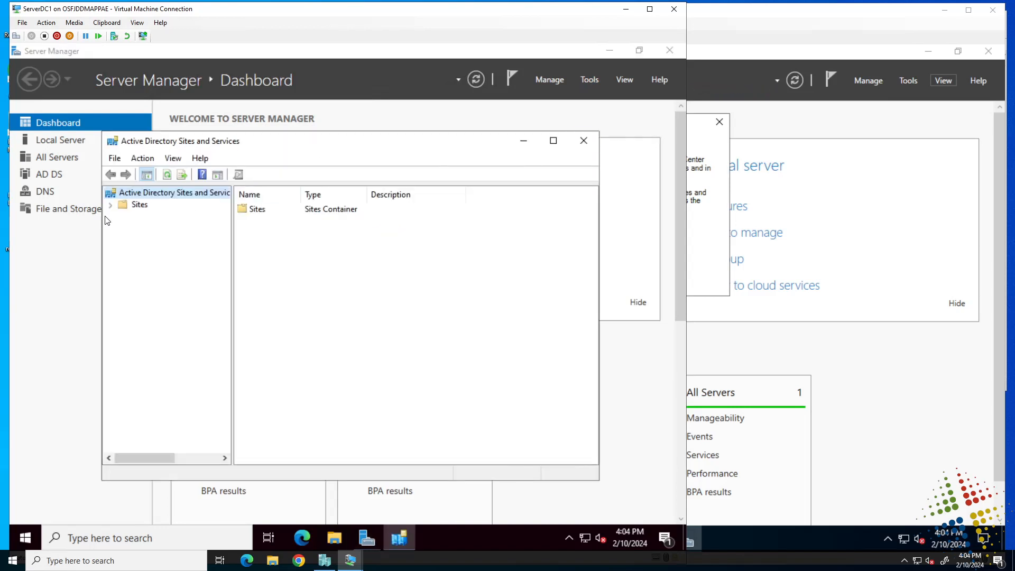
{"action": "left_click", "coordinate": [111, 205]}
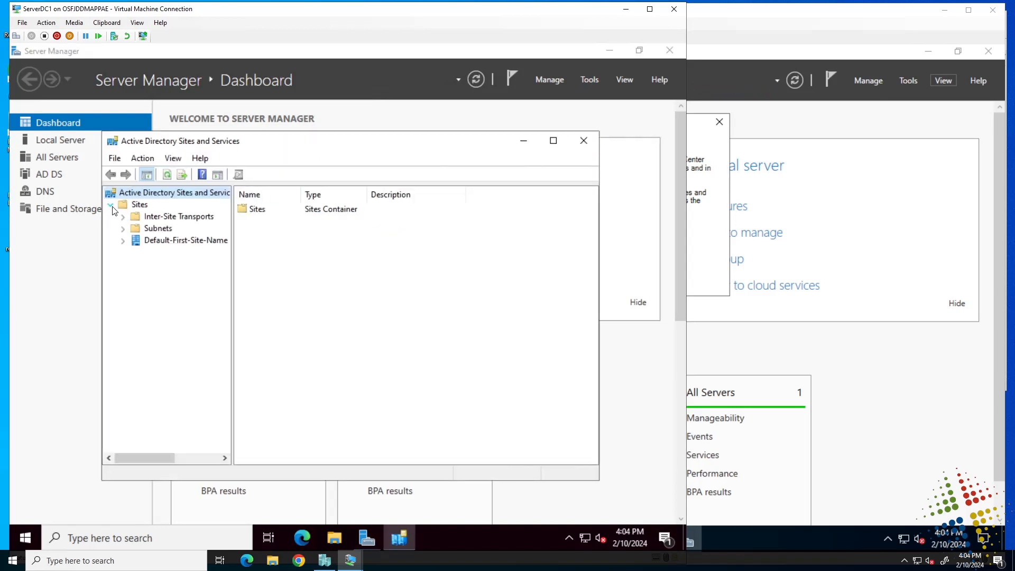
{"action": "left_click", "coordinate": [123, 240]}
{"action": "left_click", "coordinate": [169, 253]}
Step: Select SERVERSA1 without deleting it and expand it to reveal its NTDS Settings
{"action": "left_click", "coordinate": [275, 228]}
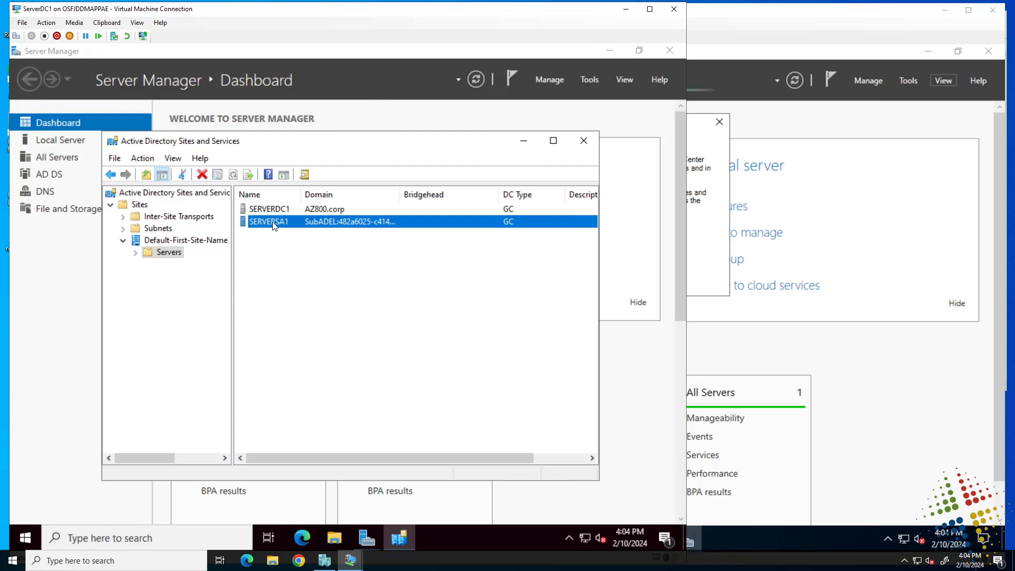
{"action": "right_click", "coordinate": [273, 224]}
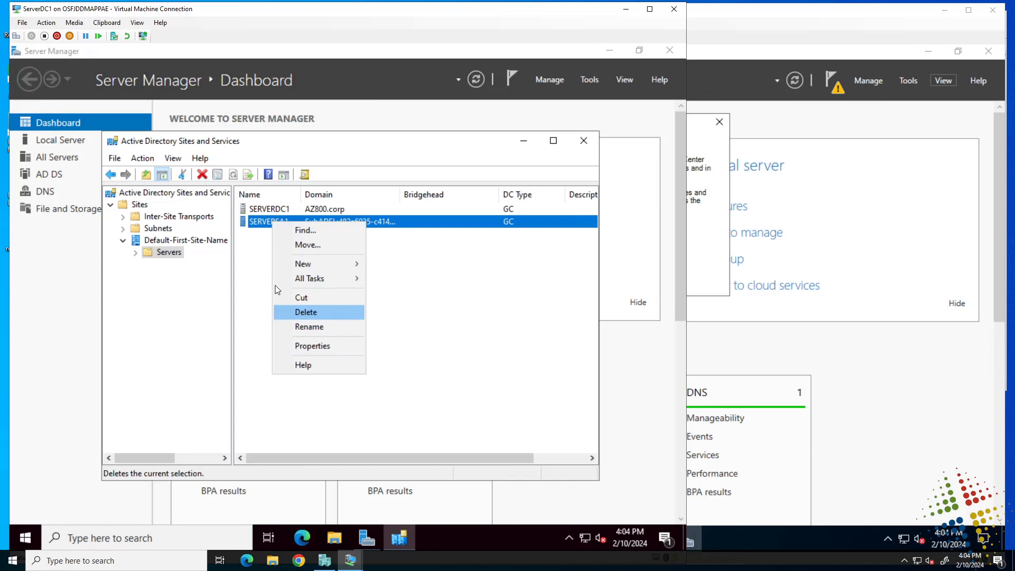
{"action": "left_click", "coordinate": [244, 229]}
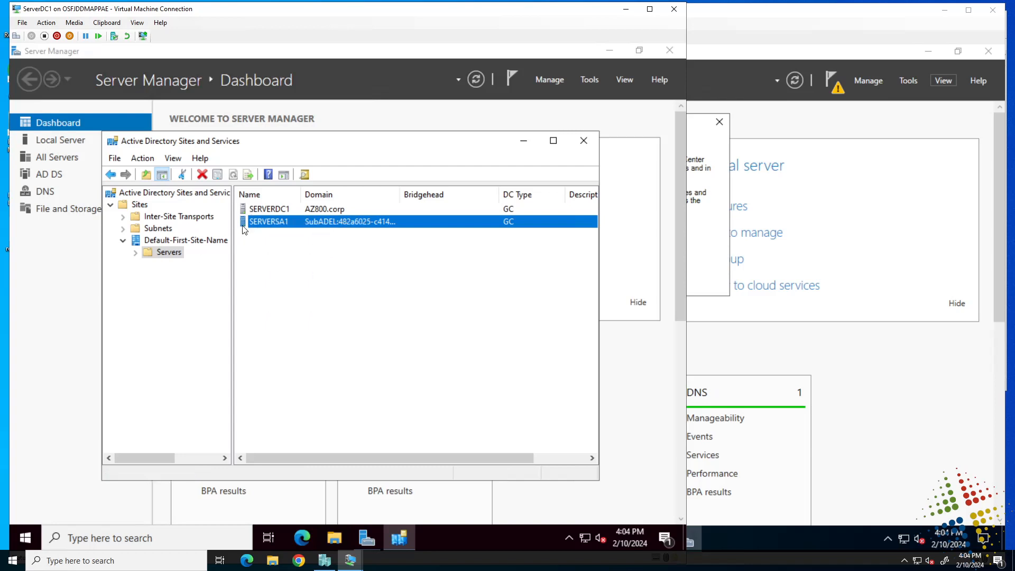
{"action": "left_click", "coordinate": [136, 252]}
{"action": "left_click", "coordinate": [149, 276]}
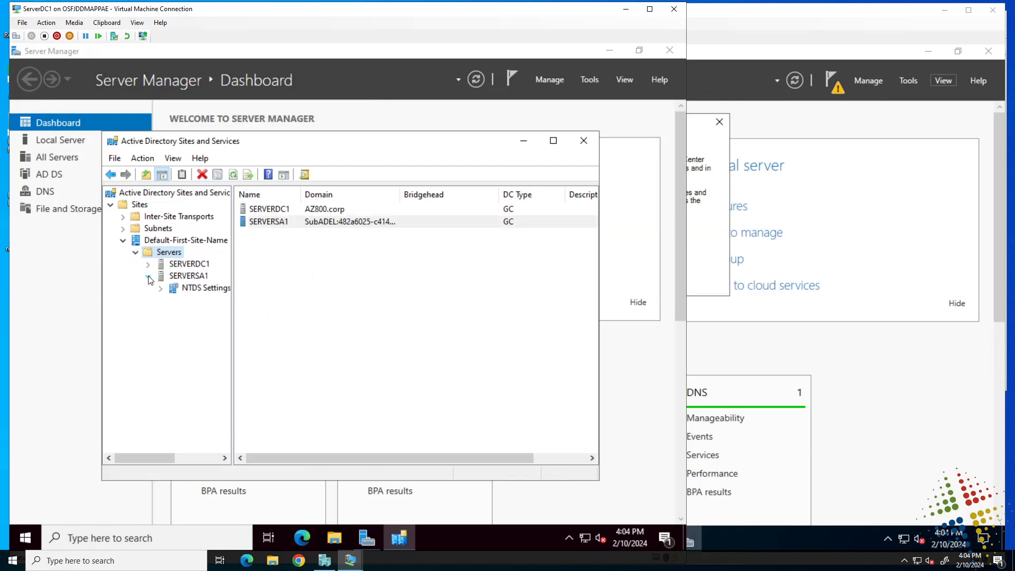
{"action": "left_click", "coordinate": [188, 291]}
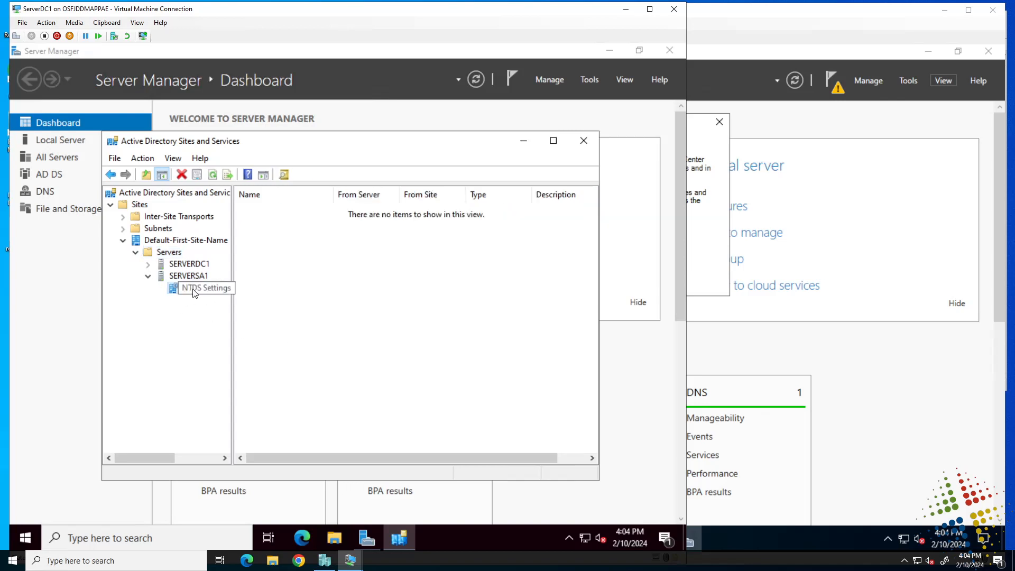
{"action": "right_click", "coordinate": [193, 288]}
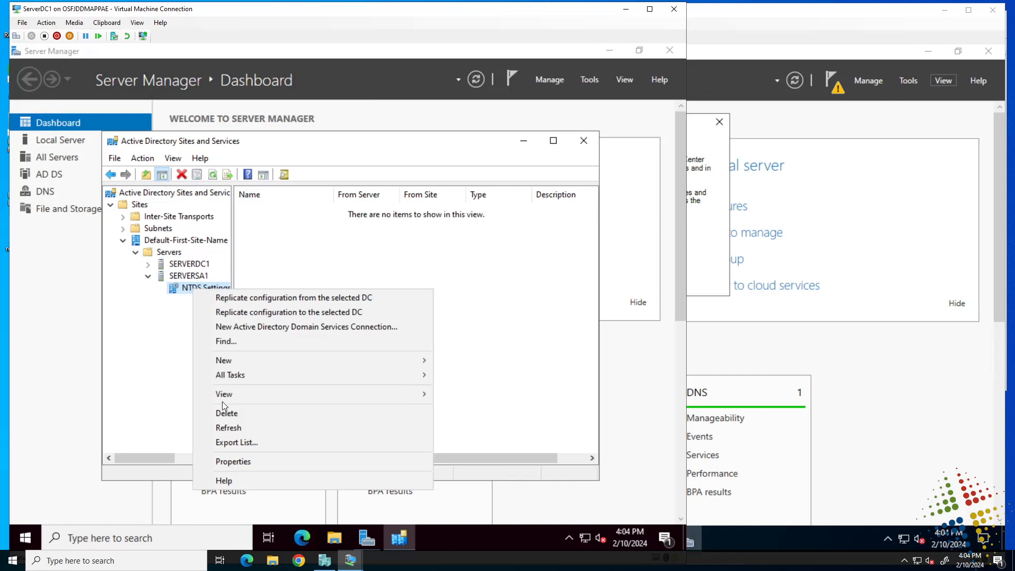
{"action": "left_click", "coordinate": [175, 276]}
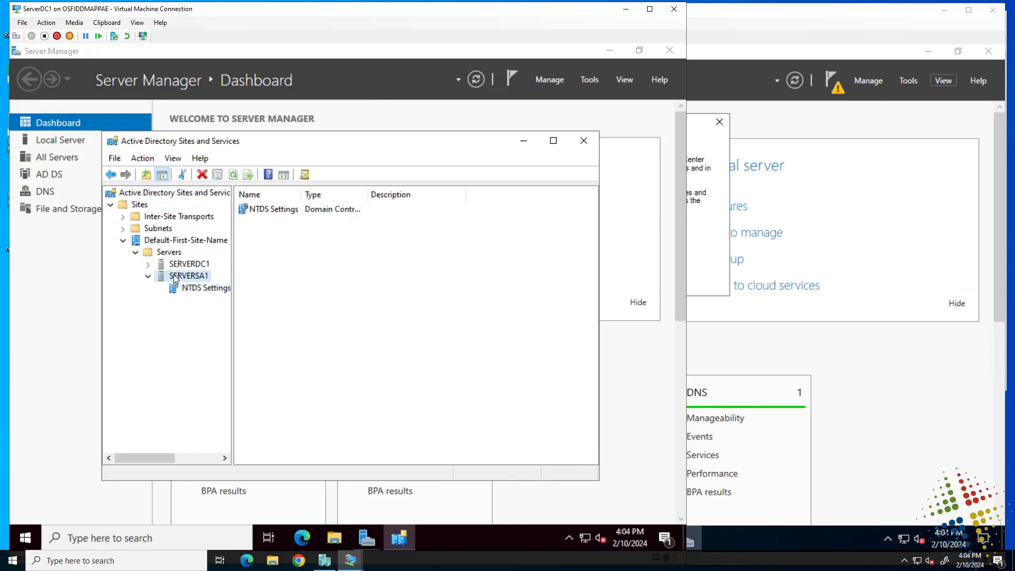
{"action": "right_click", "coordinate": [174, 275]}
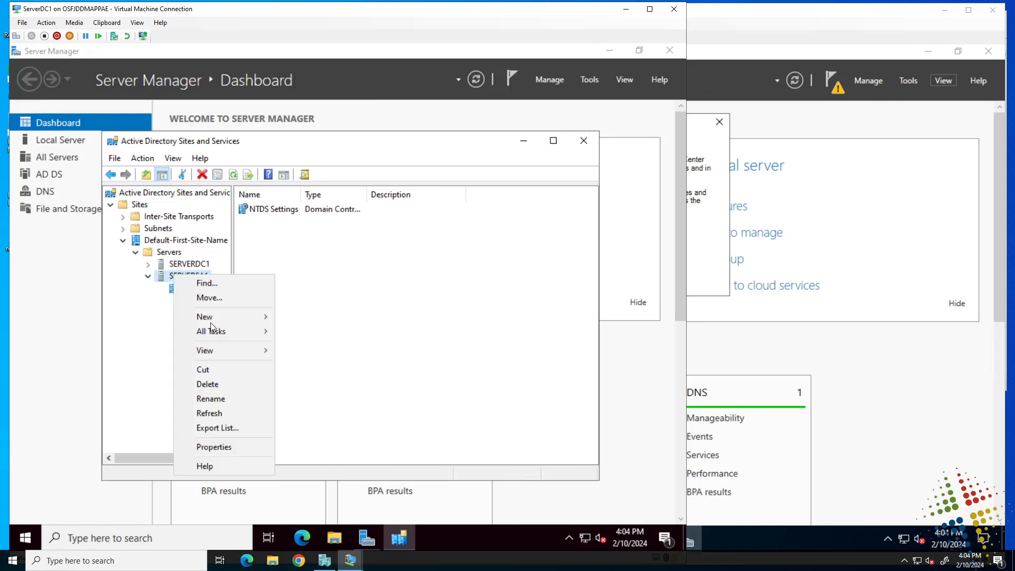
{"action": "left_click", "coordinate": [212, 384]}
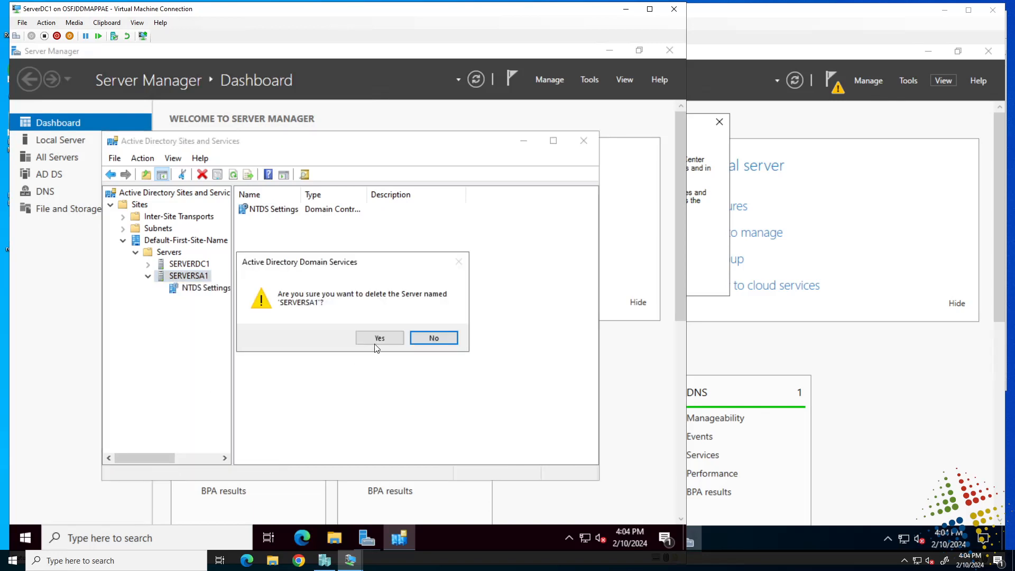
{"action": "left_click", "coordinate": [379, 339]}
{"action": "left_click", "coordinate": [313, 341]}
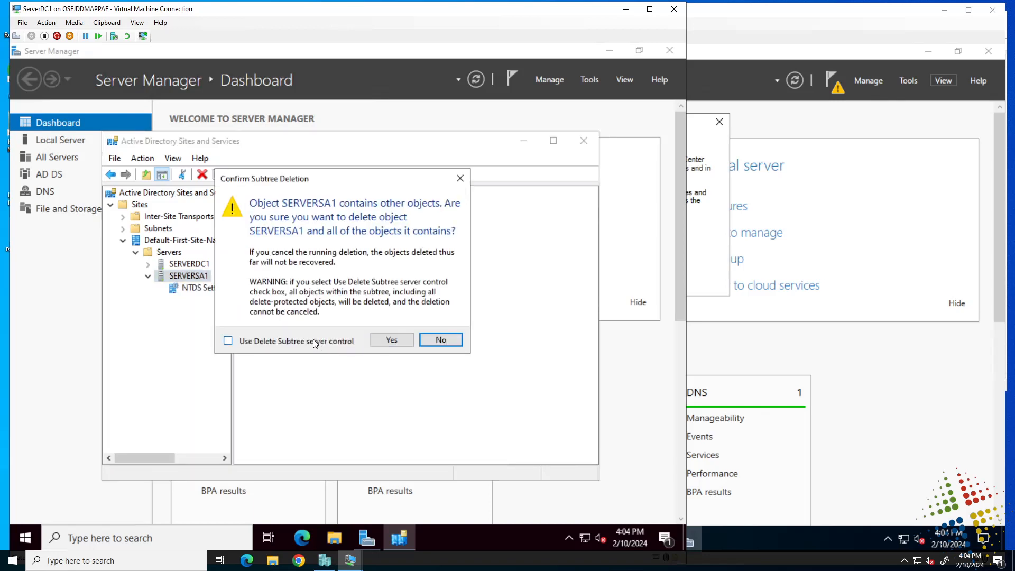
{"action": "left_click", "coordinate": [391, 341]}
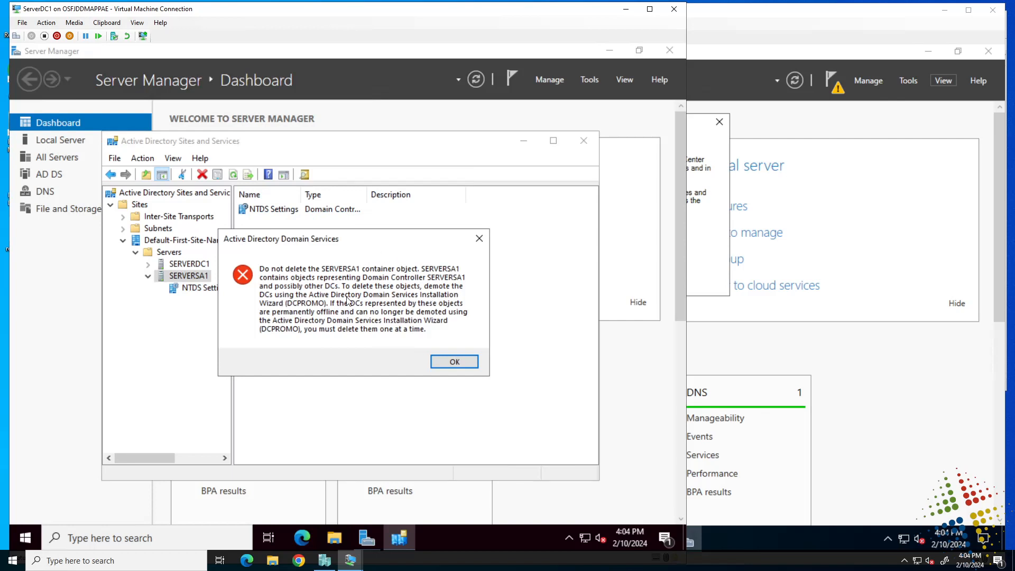
{"action": "left_click", "coordinate": [449, 363]}
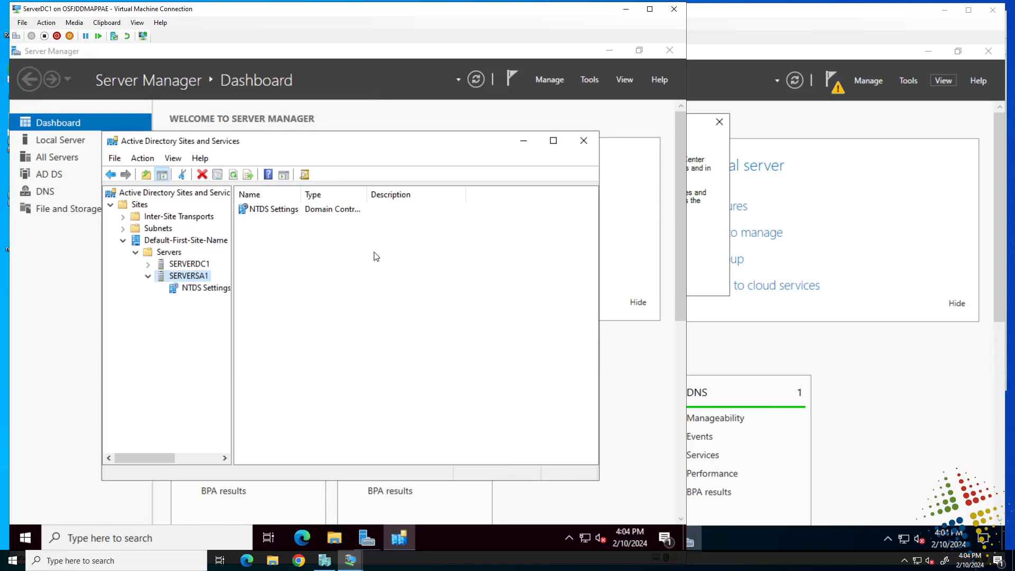
Step: Delete SERVERSA1's NTDS Settings, forcing removal of the offline domain controller and accepting the last-DC and global catalog warnings
{"action": "left_click", "coordinate": [275, 210]}
{"action": "right_click", "coordinate": [275, 210]}
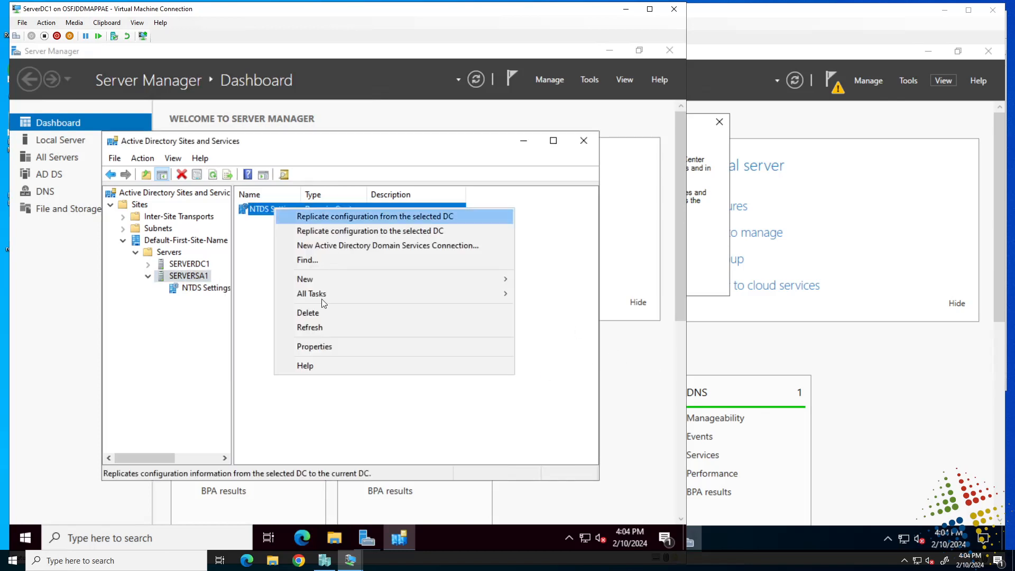
{"action": "left_click", "coordinate": [329, 316]}
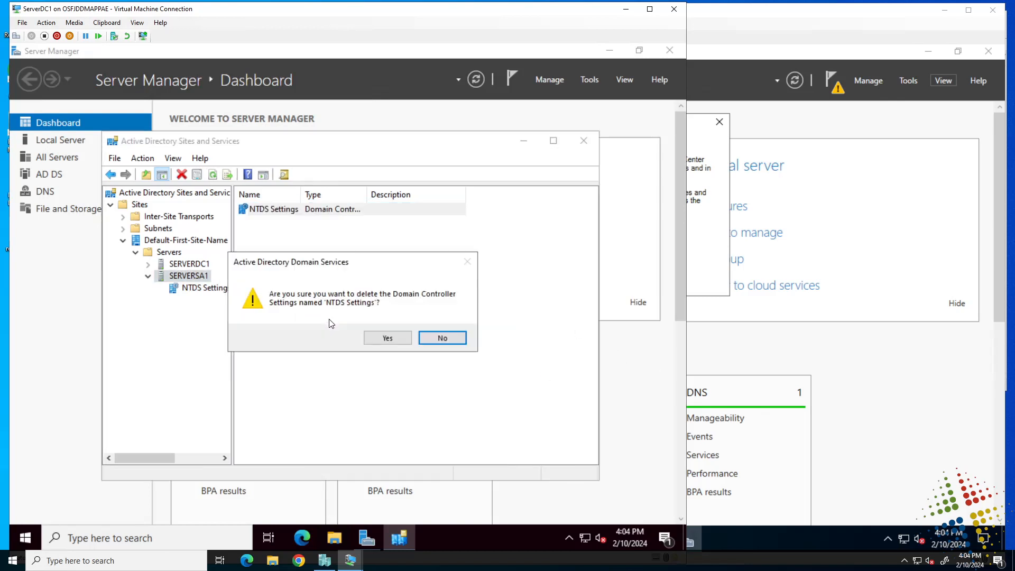
{"action": "left_click", "coordinate": [393, 337]}
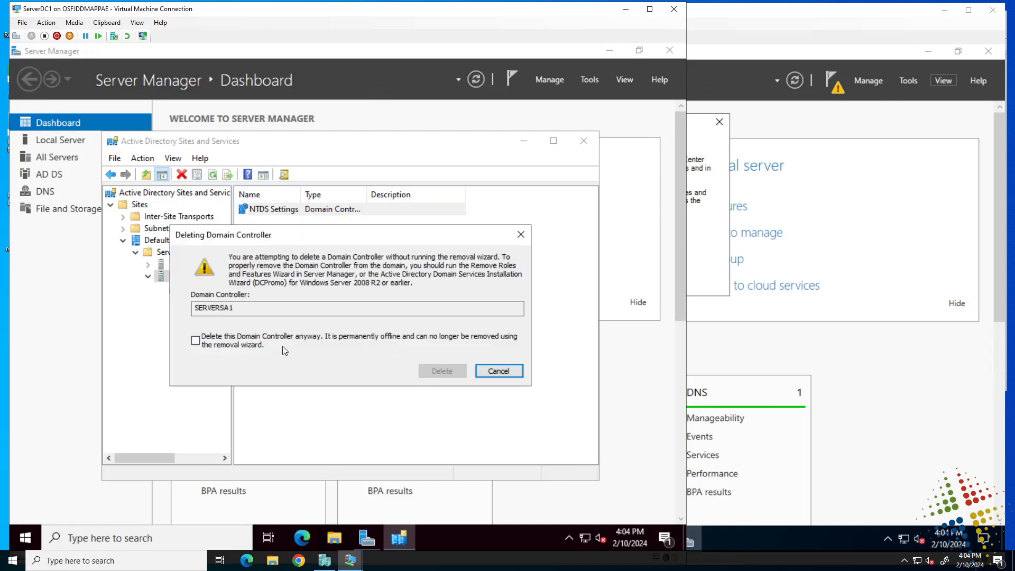
{"action": "left_click", "coordinate": [231, 340]}
{"action": "left_click", "coordinate": [443, 371]}
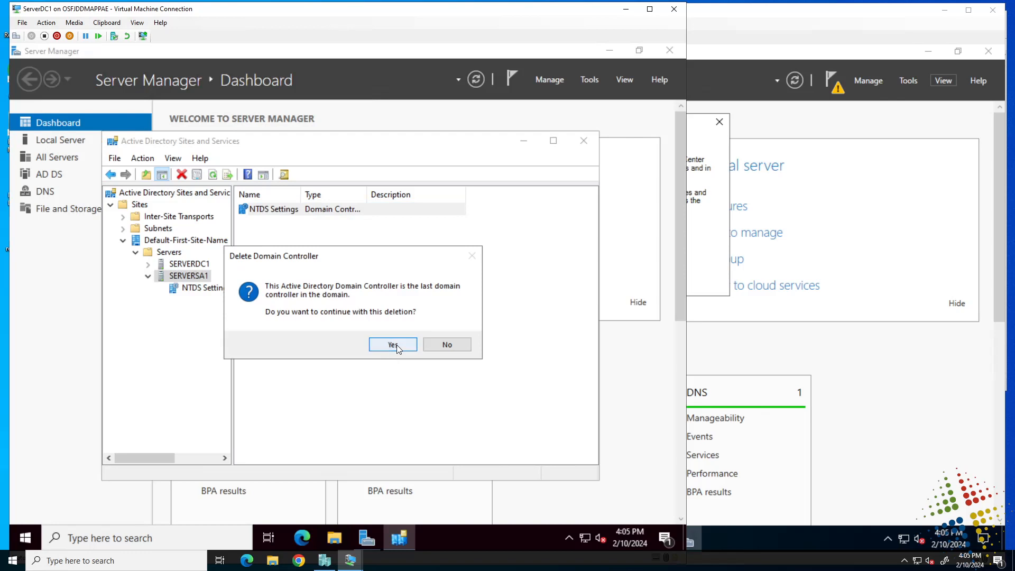
{"action": "left_click", "coordinate": [393, 344]}
{"action": "left_click", "coordinate": [398, 344]}
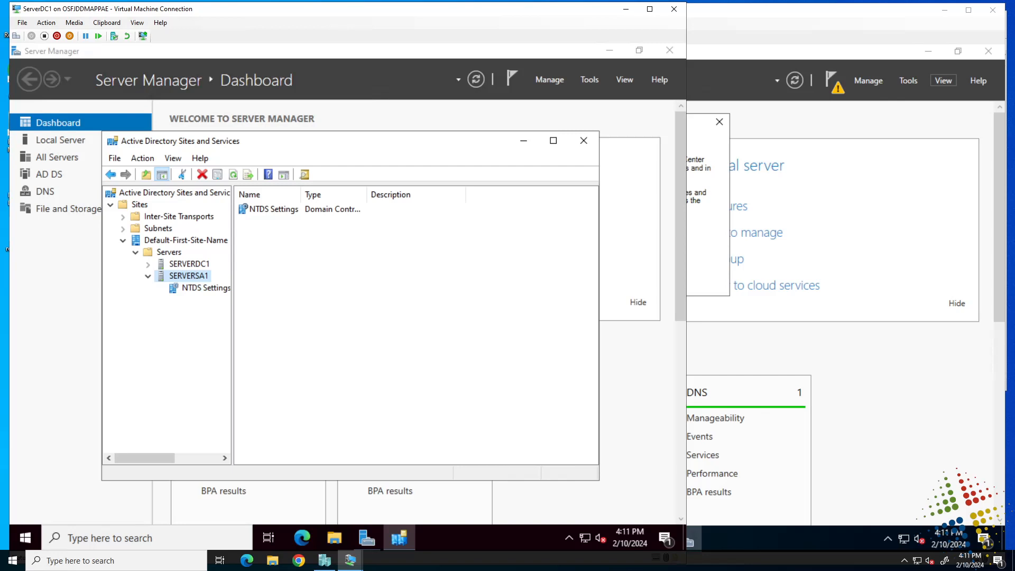
Step: On ServerSA1, dismiss the Windows Admin Center message and launch 'Promote this server to a domain controller' from notifications
{"action": "left_click", "coordinate": [802, 125]}
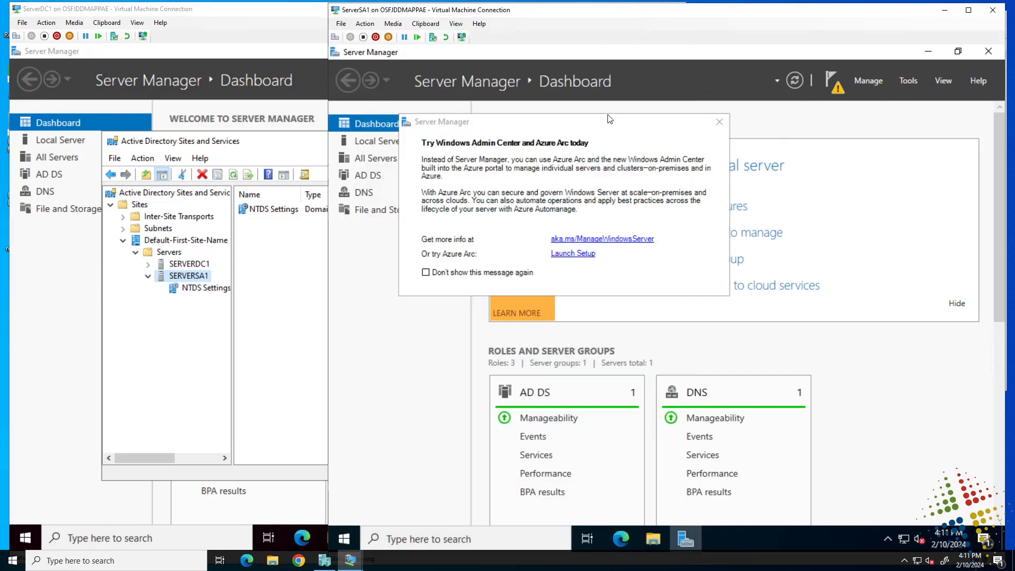
{"action": "left_click", "coordinate": [720, 122]}
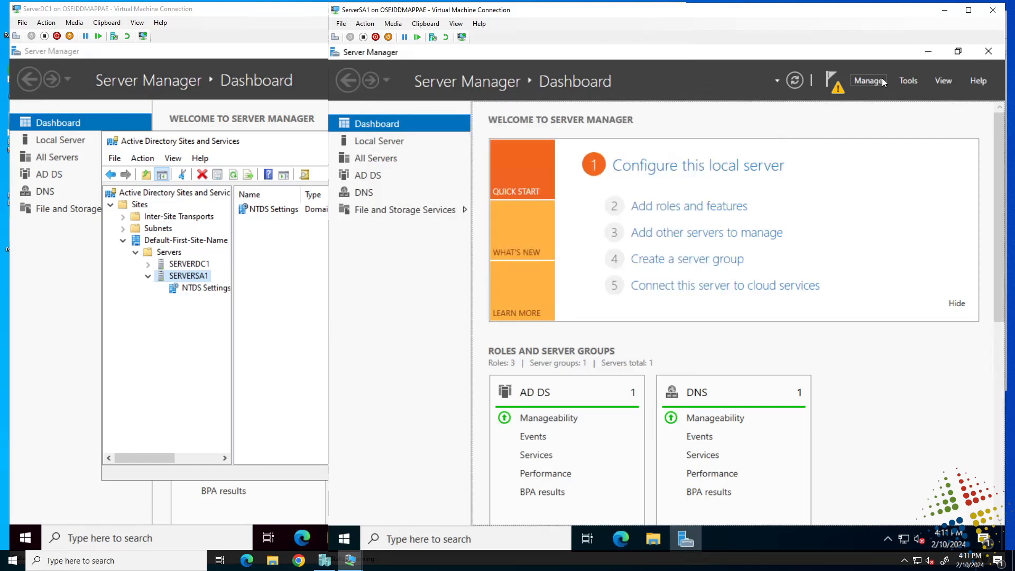
{"action": "left_click", "coordinate": [869, 81]}
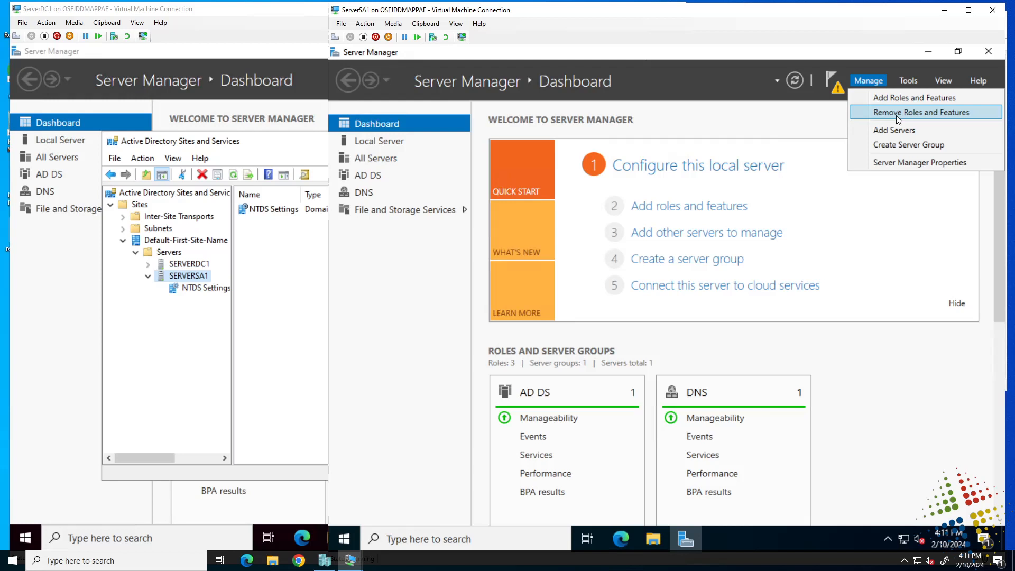
{"action": "left_click", "coordinate": [736, 112]}
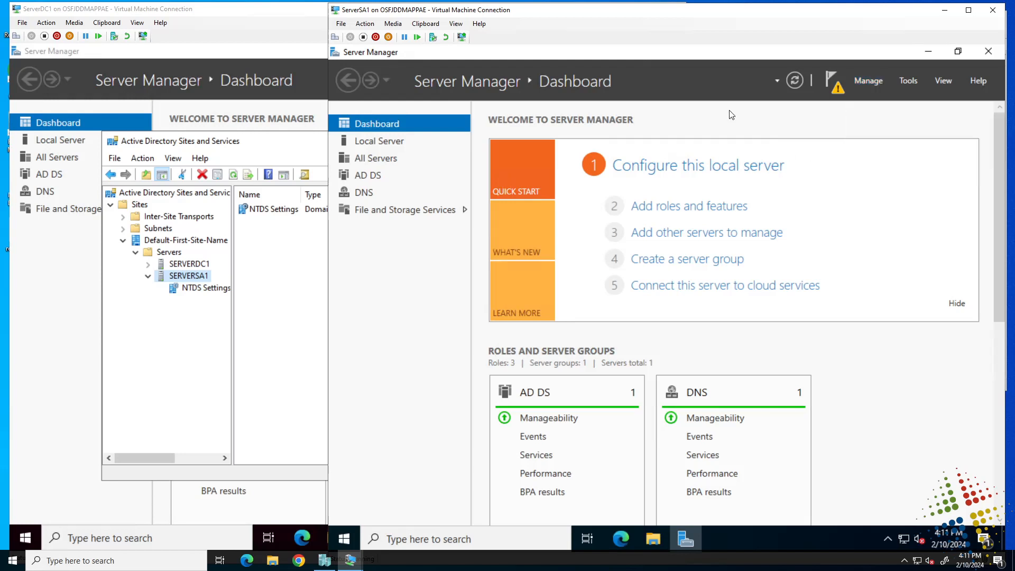
{"action": "left_click", "coordinate": [833, 78]}
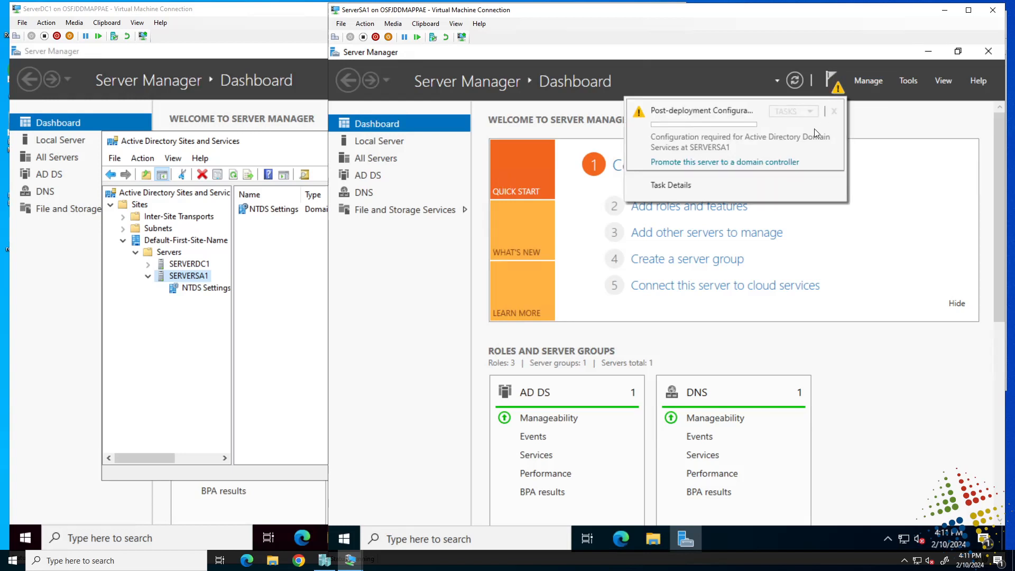
{"action": "left_click", "coordinate": [730, 164]}
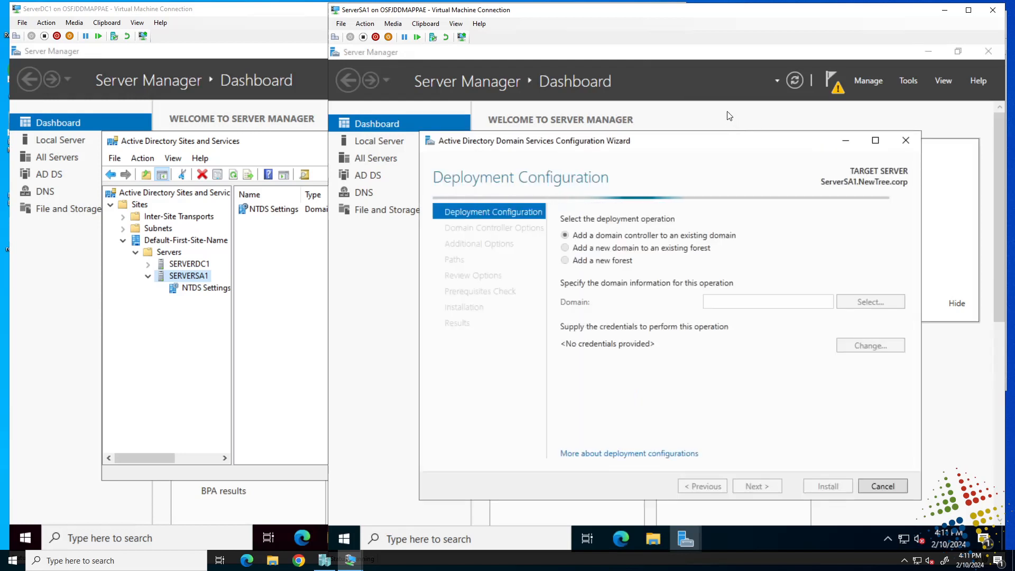
Step: Choose to add a new forest with root domain name NewForest.corp and continue
{"action": "left_click", "coordinate": [565, 260]}
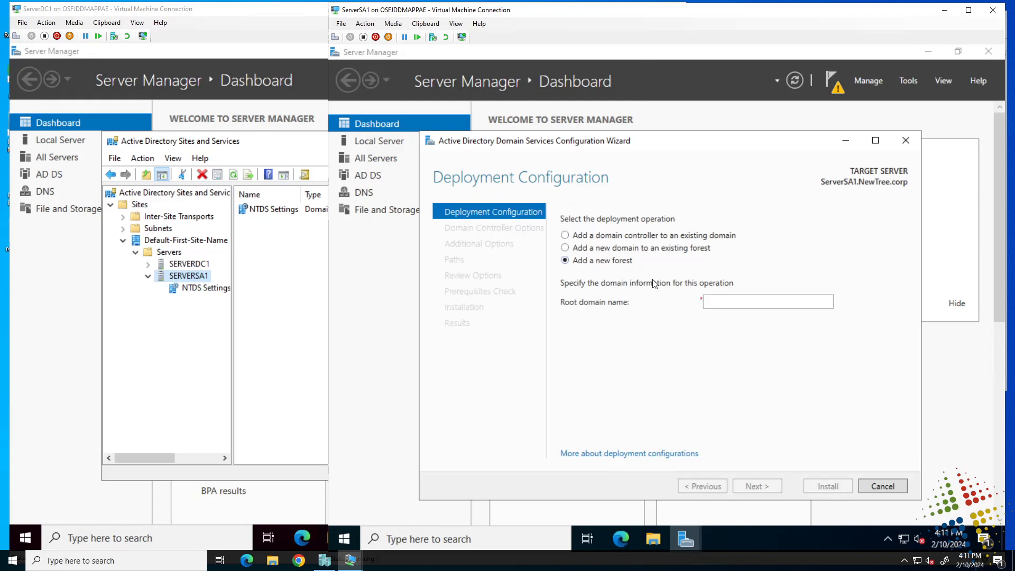
{"action": "left_click", "coordinate": [721, 303]}
{"action": "type", "text": "NewForest"}
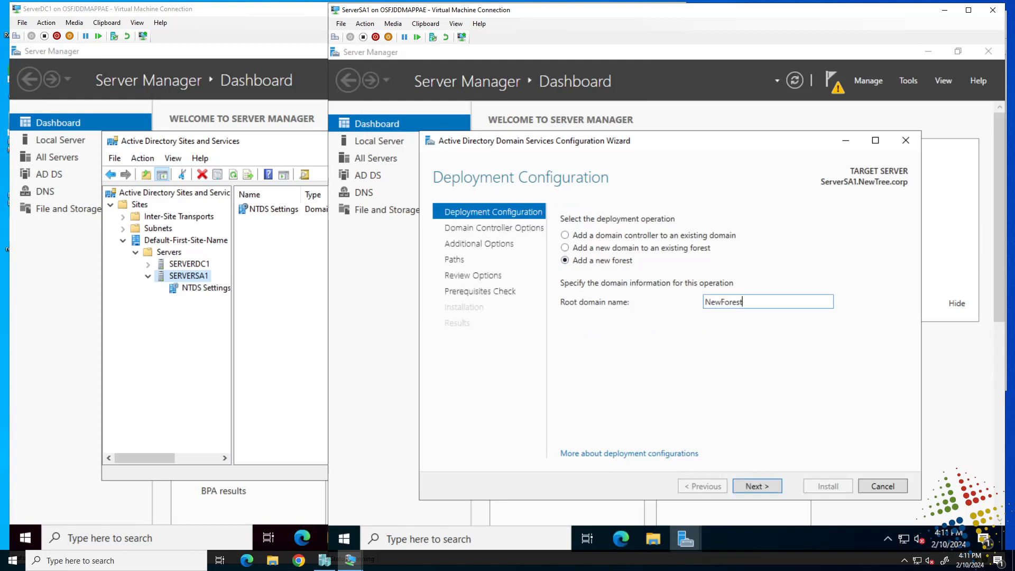
{"action": "type", "text": ".corp"}
{"action": "left_click", "coordinate": [769, 490]}
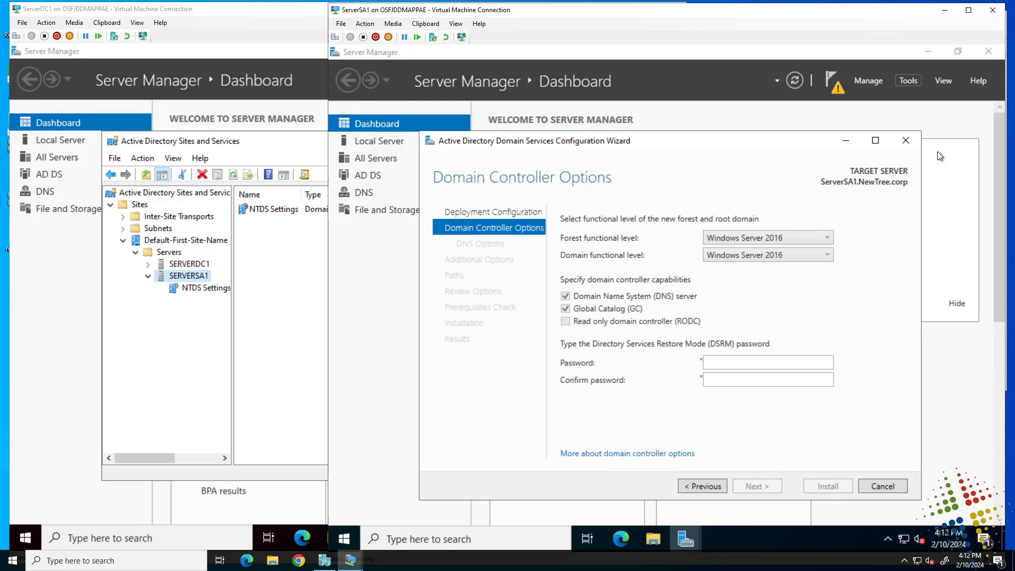
Step: Enter and confirm the DSRM password, then continue past DNS Options without a delegation
{"action": "left_click", "coordinate": [760, 364]}
{"action": "type", "text": "••••••••••"}
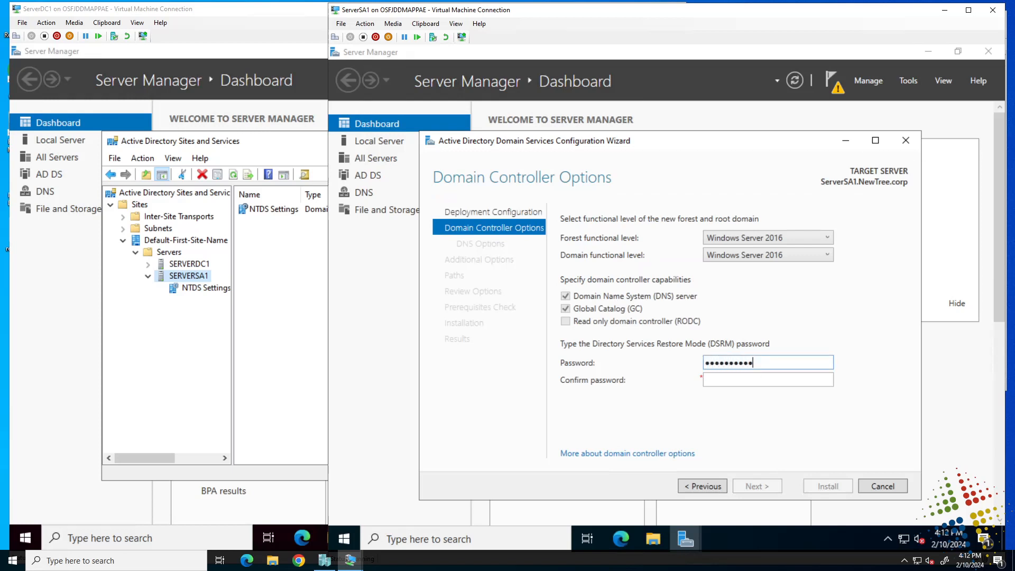
{"action": "key", "text": "Tab"}
{"action": "type", "text": "••••••••"}
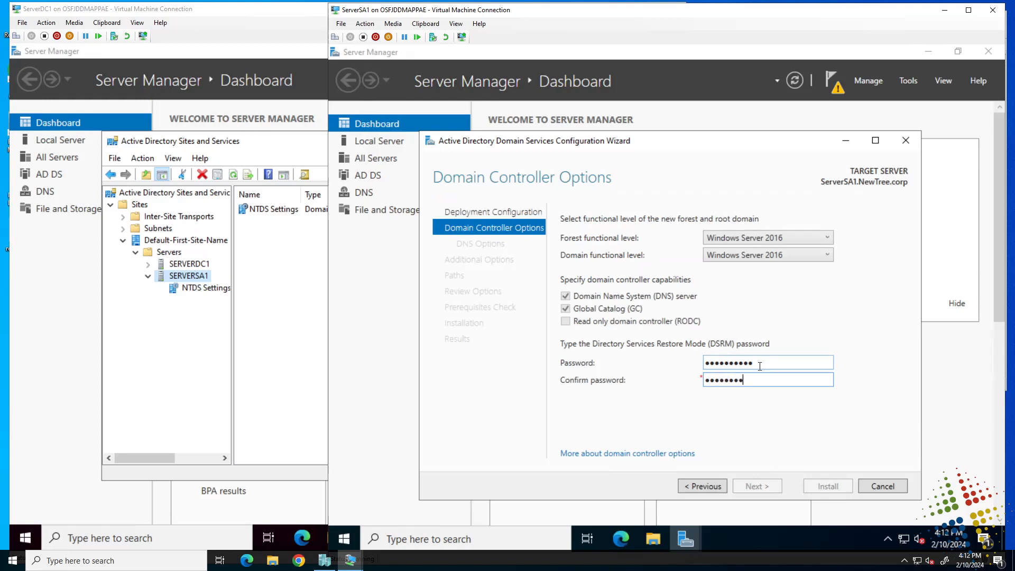
{"action": "type", "text": "••"}
{"action": "left_click", "coordinate": [757, 486]}
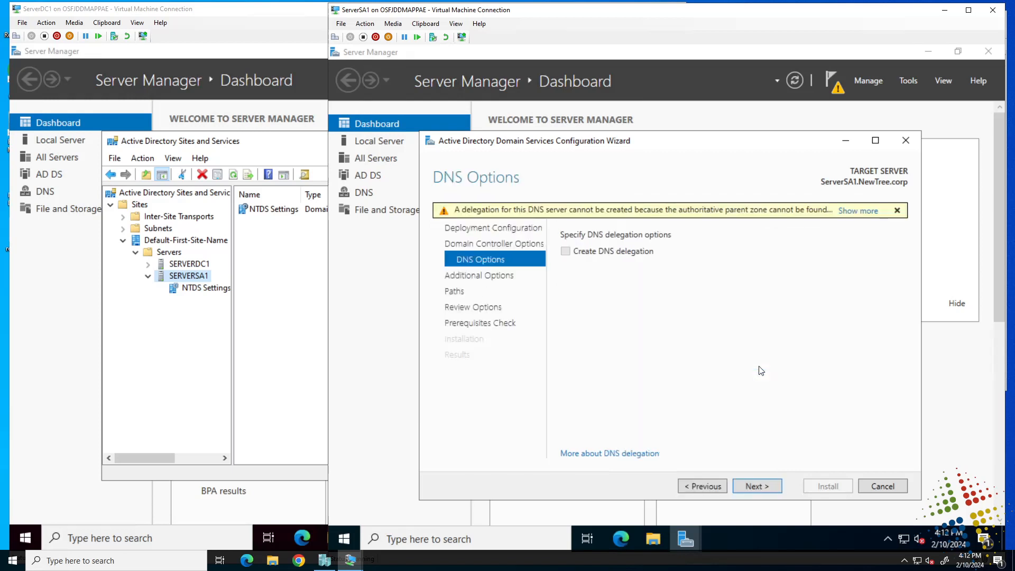
{"action": "left_click", "coordinate": [755, 486]}
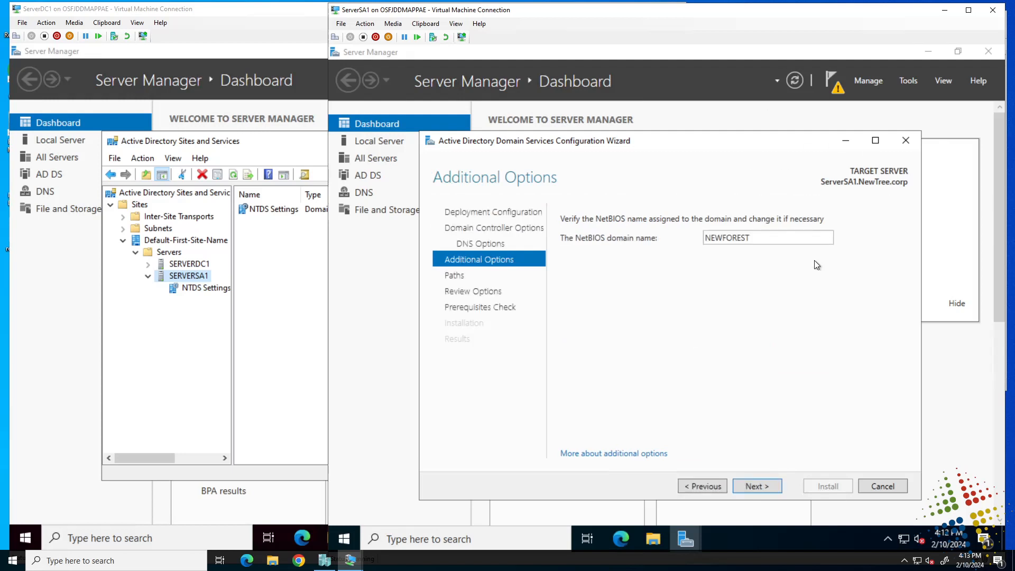
Step: Keep NetBIOS name NEWFOREST and default paths, review prerequisite results, and start the AD DS installation
{"action": "left_click", "coordinate": [768, 487]}
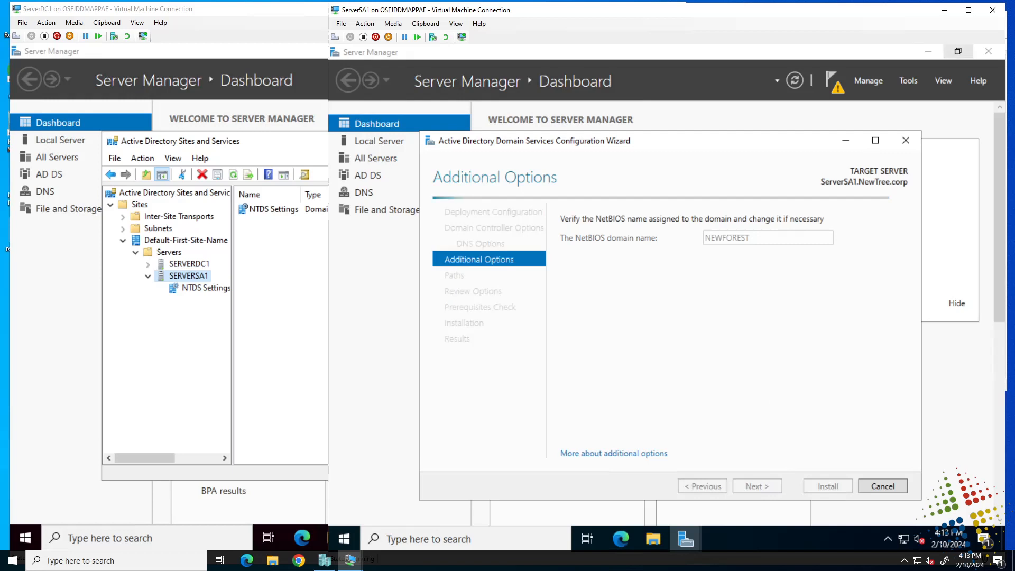
{"action": "left_click", "coordinate": [768, 488]}
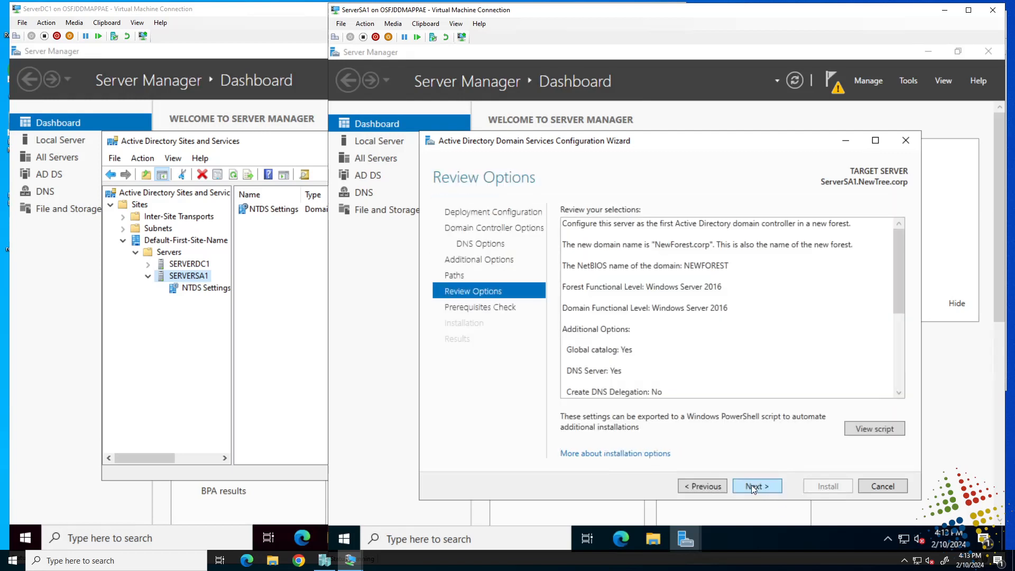
{"action": "left_click", "coordinate": [755, 487]}
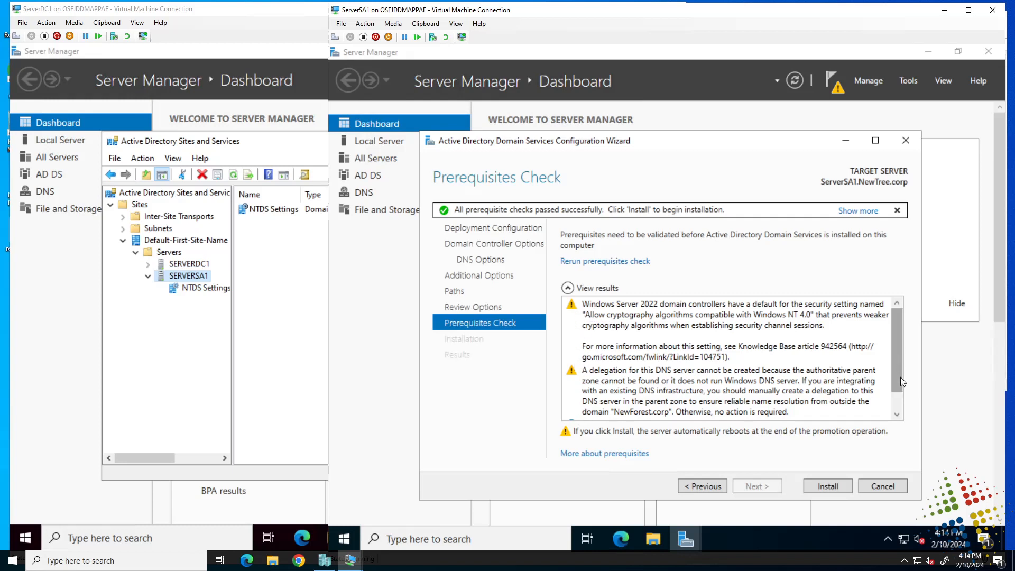
{"action": "scroll", "coordinate": [899, 404], "scroll_direction": "down", "scroll_amount": 1}
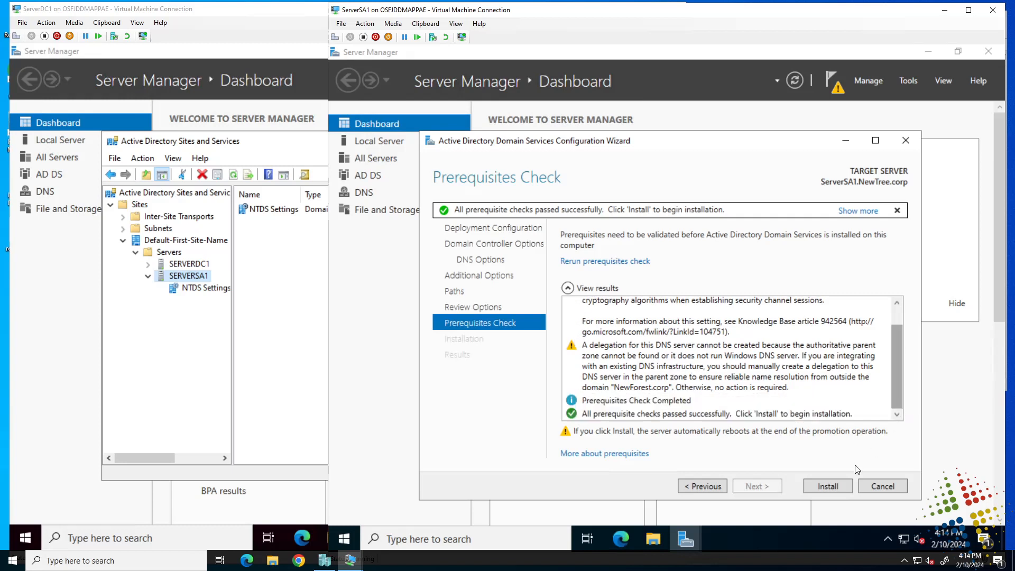
{"action": "left_click", "coordinate": [833, 487]}
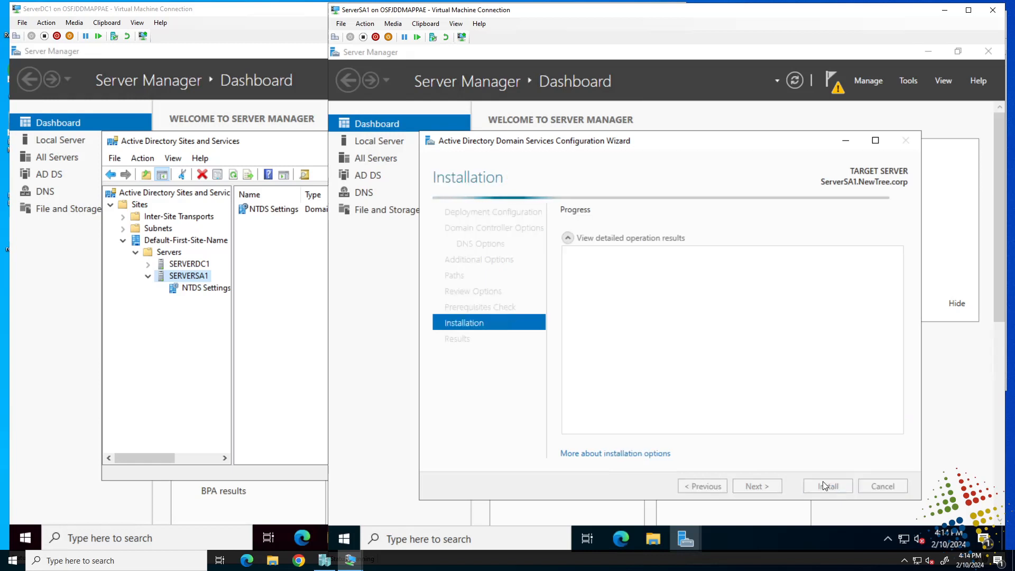